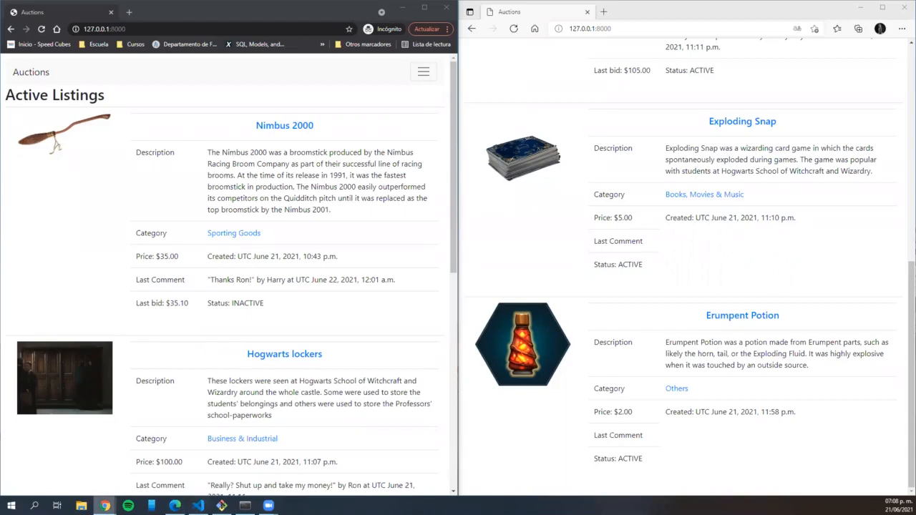
Examine the Bids section in the Django administration site and the project code in Visual Studio Code
left_click(299, 472)
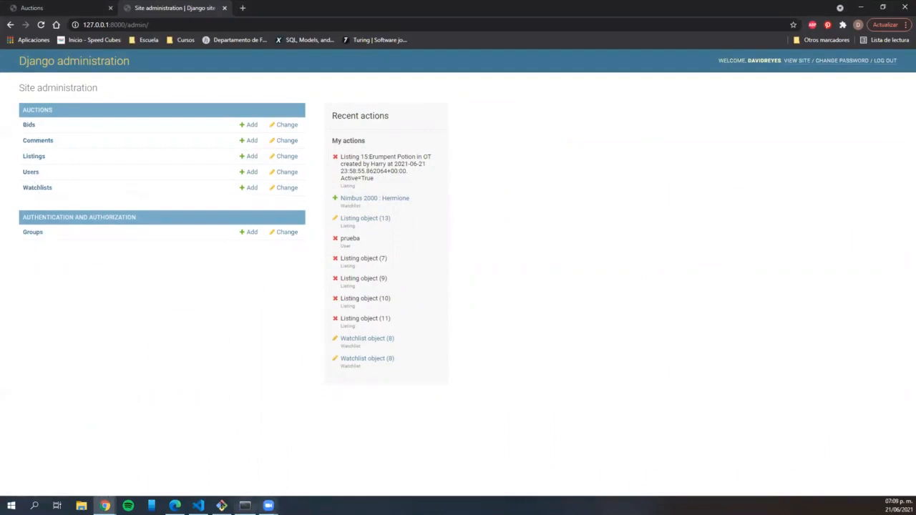
left_click(32, 126)
key("alt+Left")
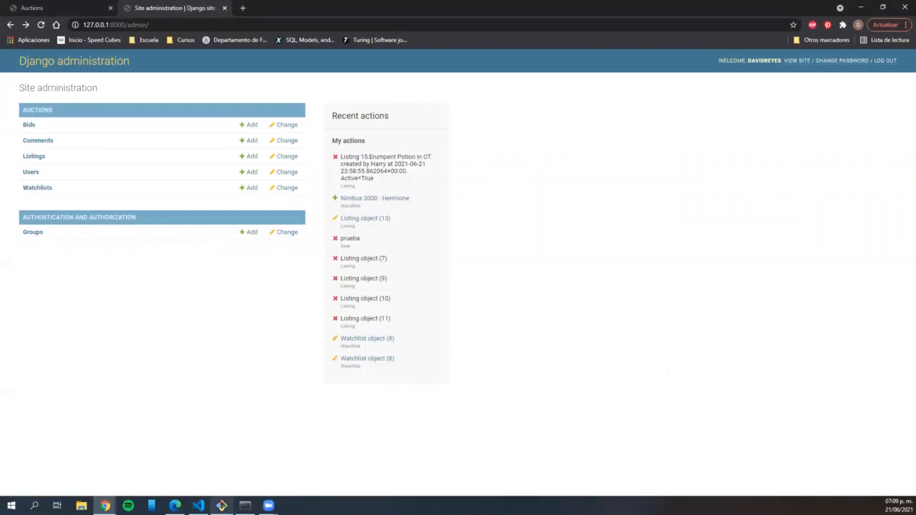
left_click(198, 506)
left_click(179, 23)
scroll(188, 145, "up", 5)
scroll(188, 145, "down", 2)
scroll(189, 145, "up", 3)
scroll(189, 145, "down", 3)
left_click(861, 9)
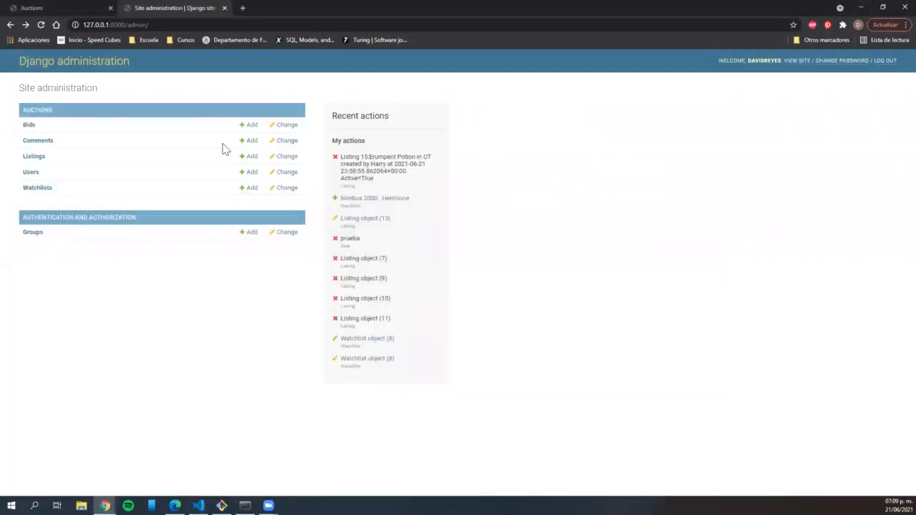
Return to the auction site in Chrome, log out and sign back in with the saved username and password
left_click(72, 8)
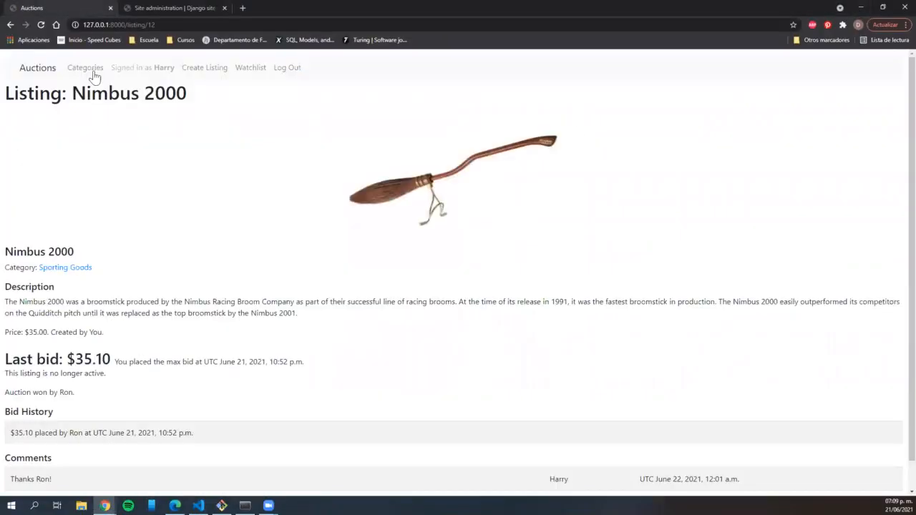
left_click(282, 68)
left_click(179, 68)
left_click(36, 112)
left_click(36, 133)
left_click(32, 164)
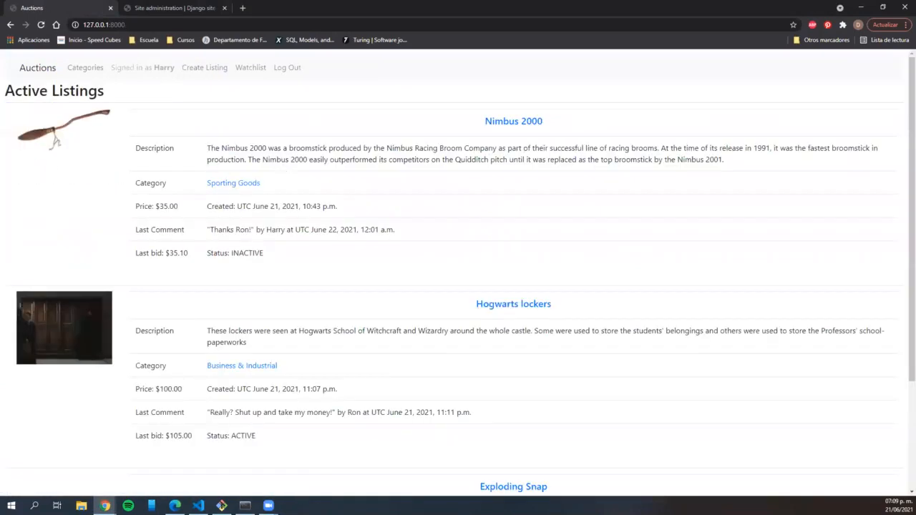
Start a new auction listing titled "Erumpents Potion"
left_click(204, 72)
left_click(128, 143)
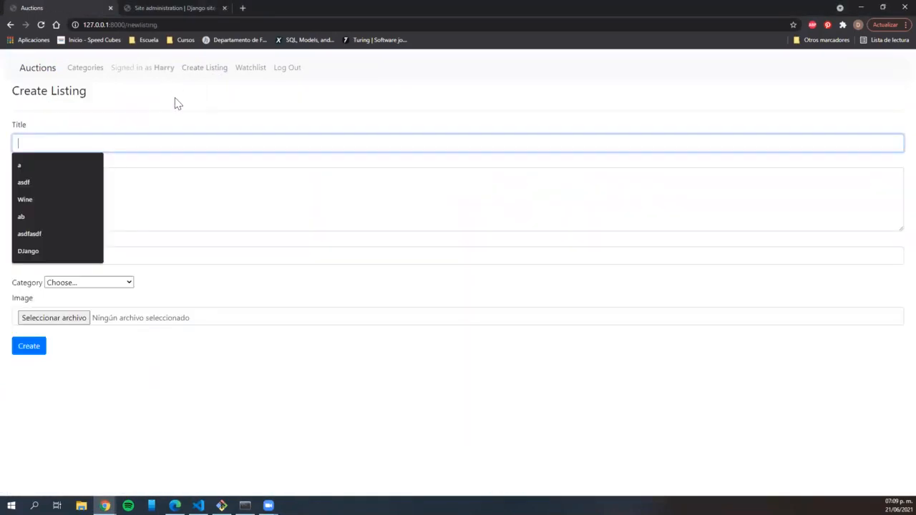
type("E")
key("Down")
key("Return")
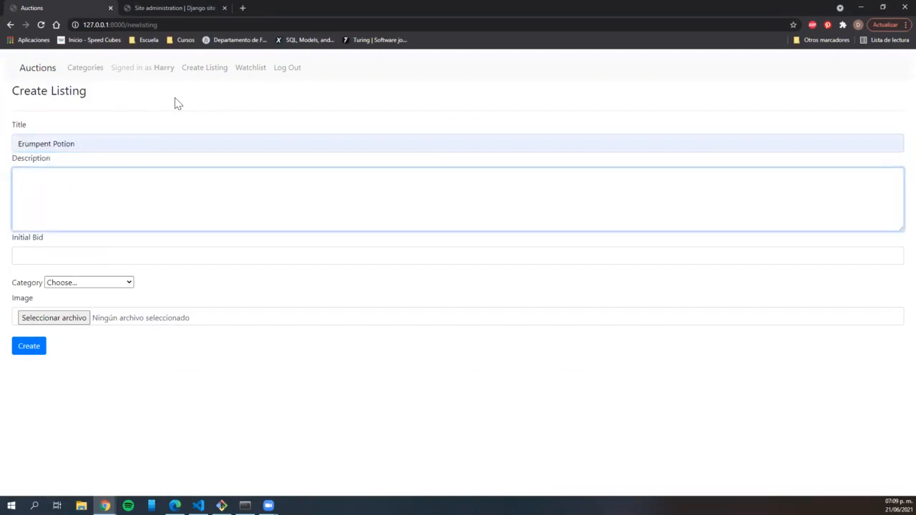
key("Left")
key("Left")
key("Left")
key("Left")
key("Left")
key("Left")
key("Left")
type("s")
key("Tab")
Fill in the description of Erumpent Potion as an explosive potion made from Erumpent parts, without the "[1]" reference mark
type("Erumpent Potion was a potion made from Erumpent parts,[1] such as likely the horn, tail, or the Exploding Fluid. It was highly explosive when it was touched by an outside source")
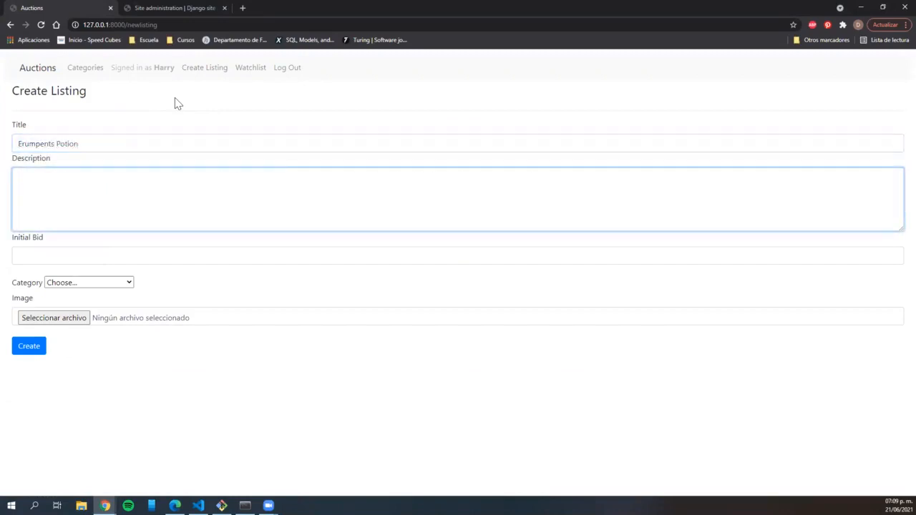
key("ctrl+Left")
key("ctrl+Left")
key("ctrl+Left")
key("ctrl+Left")
key("ctrl+Left")
key("ctrl+Left")
key("ctrl+Left")
key("ctrl+Left")
key("ctrl+Left")
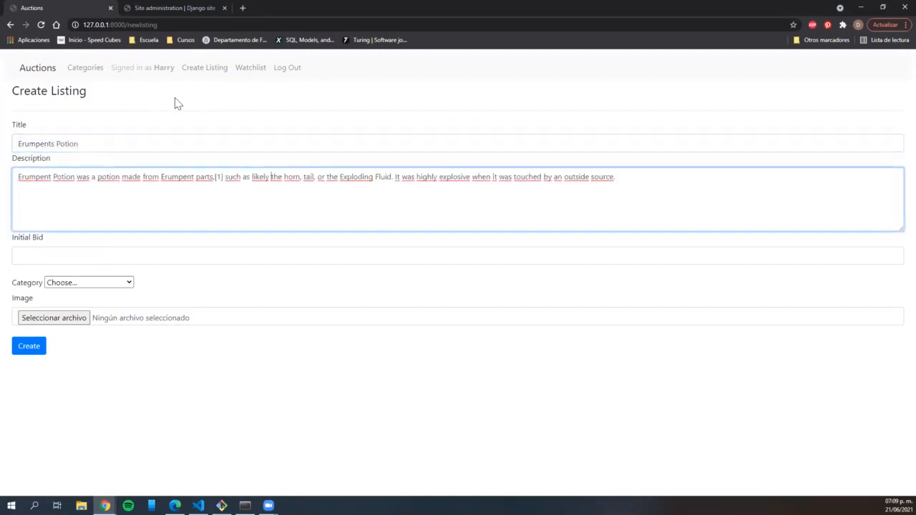
key("Right")
key("BackSpace")
key("BackSpace")
key("BackSpace")
Set the listing's initial bid to 2.50 and its category to Others
left_click(207, 251)
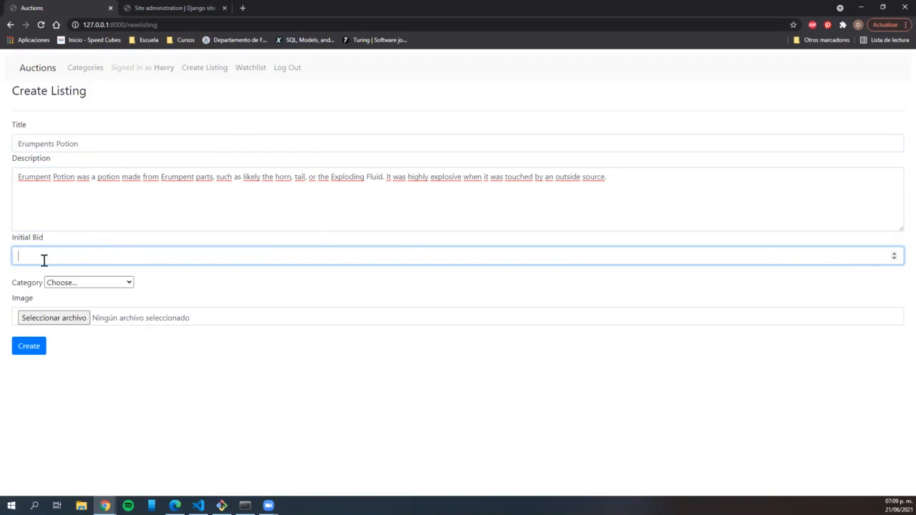
left_click(79, 284)
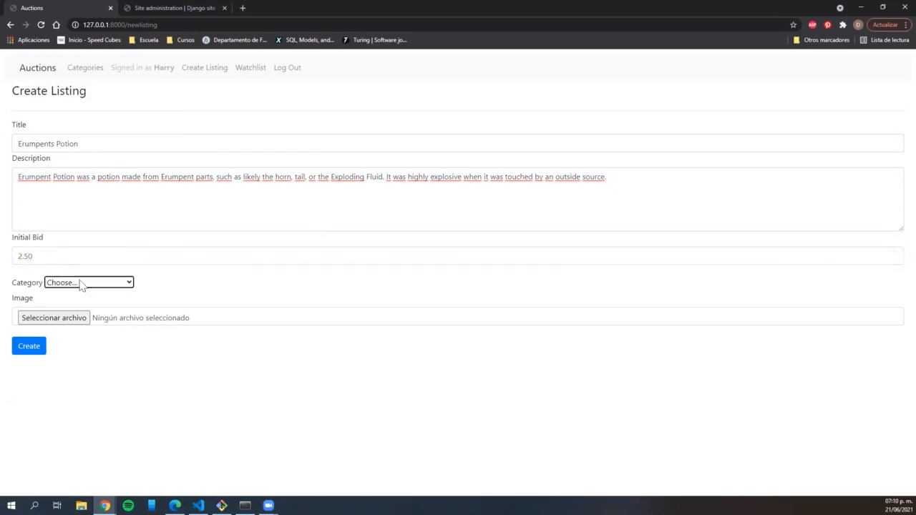
left_click(74, 397)
Attach the image ErumpentPotionHM.png and create the listing
left_click(64, 323)
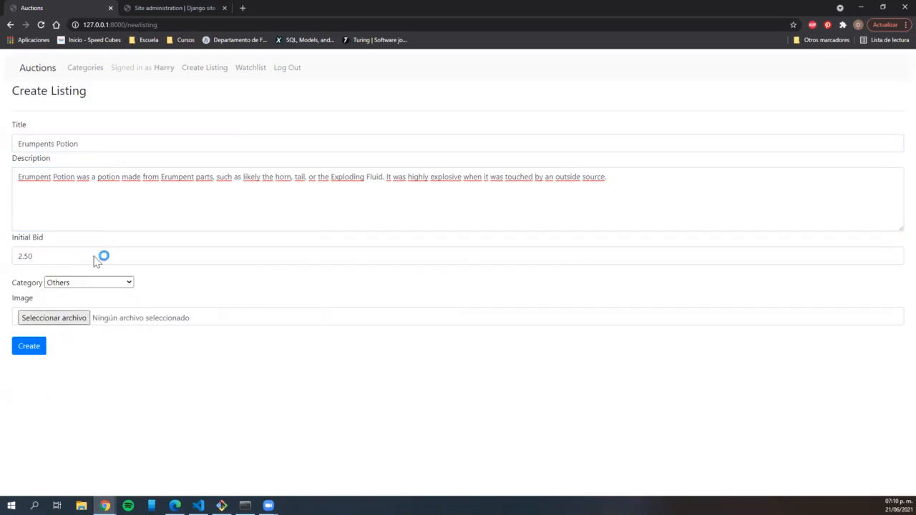
double_click(106, 90)
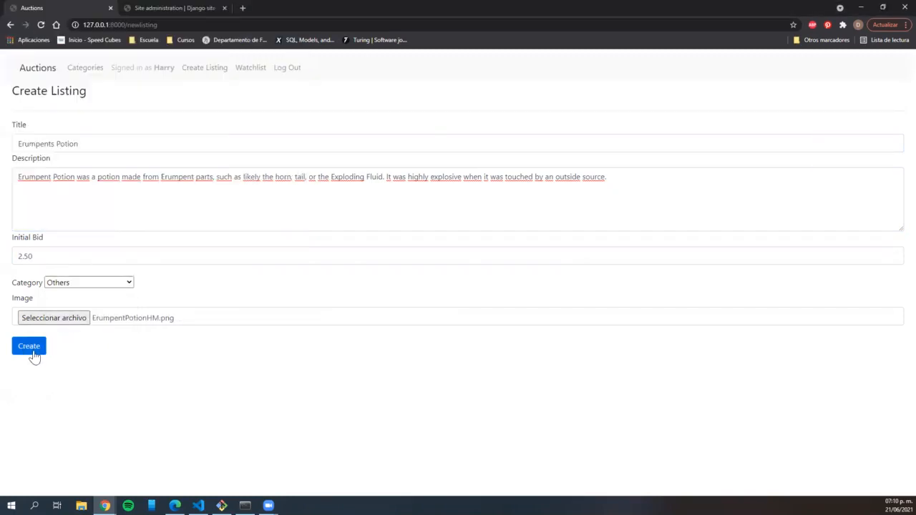
left_click(31, 352)
Go to the active listings page and look through all entries, including the new Erumpents Potion listing
left_click(35, 67)
scroll(253, 259, "down", 10)
scroll(525, 370, "up", 5)
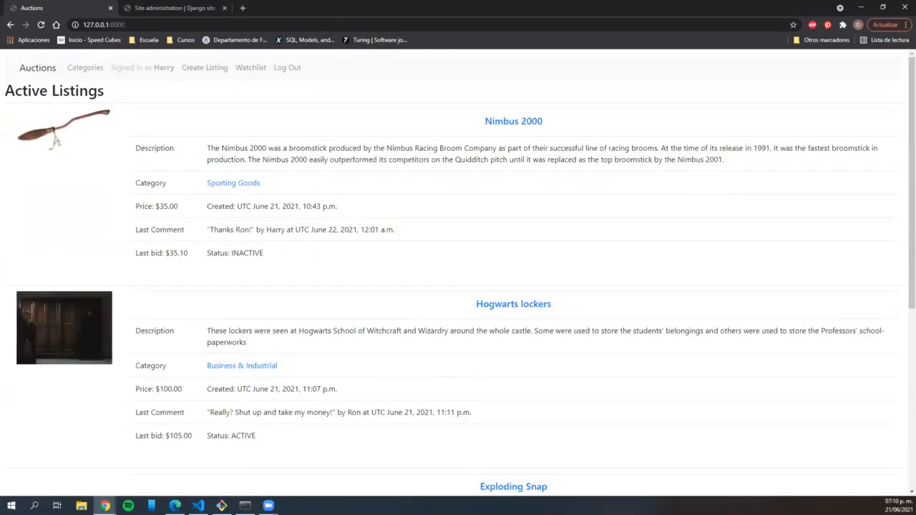
left_click(322, 14)
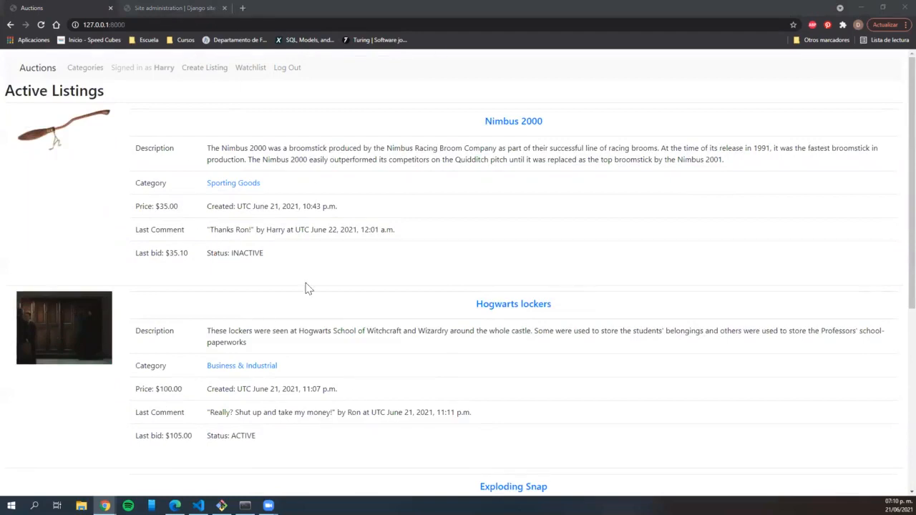
scroll(322, 303, "down", 2)
scroll(323, 279, "up", 2)
scroll(364, 255, "down", 4)
scroll(364, 255, "up", 4)
scroll(364, 257, "down", 3)
scroll(364, 257, "up", 3)
scroll(331, 245, "down", 4)
scroll(331, 245, "up", 3)
scroll(331, 246, "down", 3)
scroll(309, 269, "up", 2)
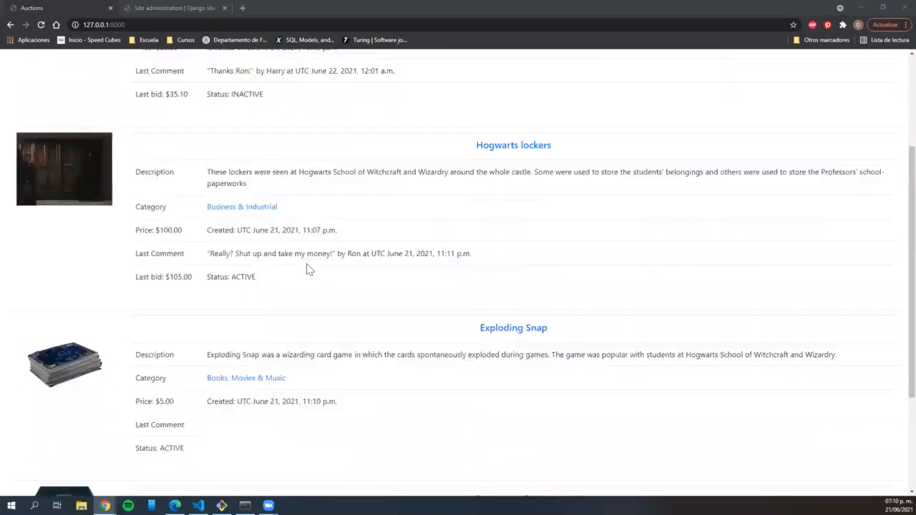
scroll(309, 269, "down", 1)
View the Hogwarts lockers listing page and its Business & Industrial category page, returning to the active listings each time
left_click(487, 86)
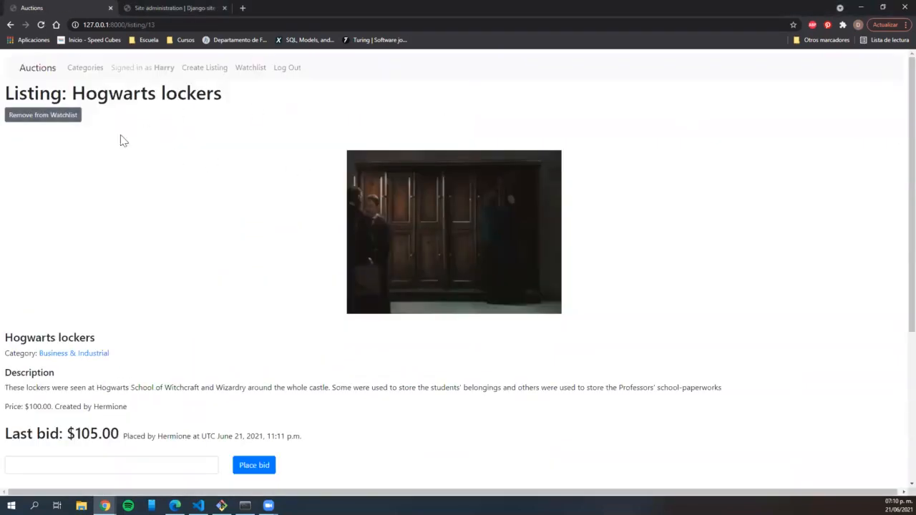
key("alt+Left")
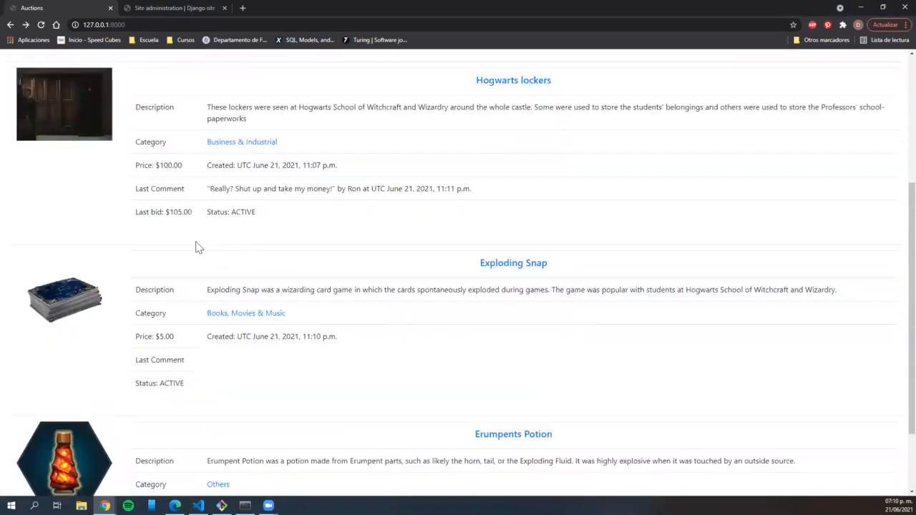
left_click(221, 143)
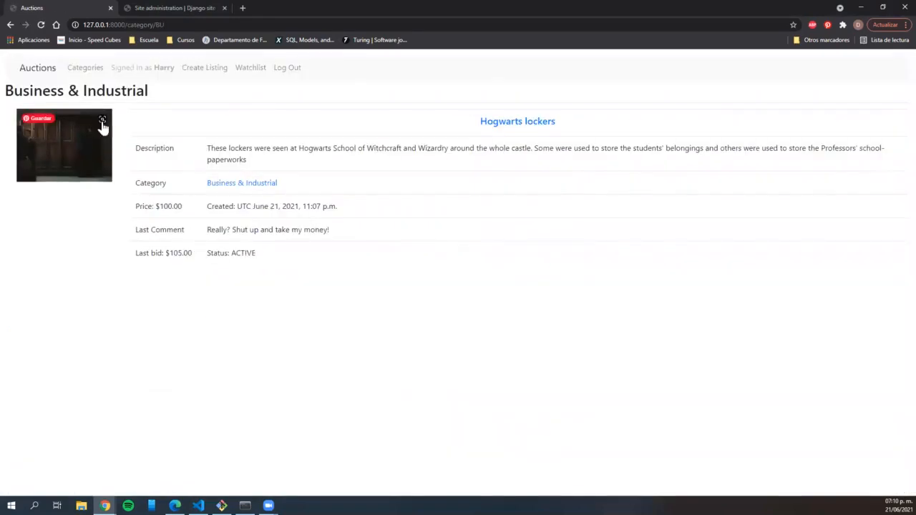
key("alt+Left")
Examine the price, last bid, creation date and status in the Hogwarts lockers entry
left_click_drag(161, 166, 141, 173)
left_click_drag(187, 212, 144, 212)
left_click(166, 185)
left_click_drag(271, 170, 305, 169)
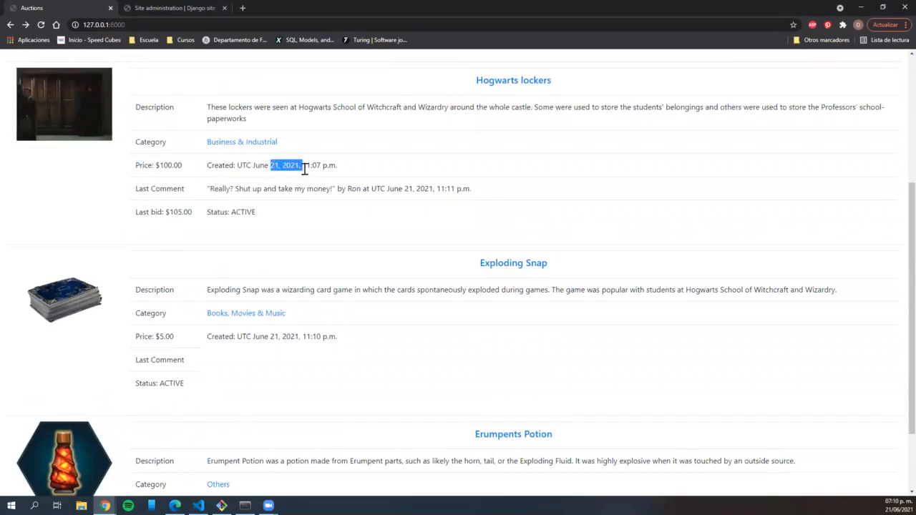
left_click_drag(257, 213, 225, 214)
left_click(244, 216)
Open the Exploding Snap listing and examine its title, category, description, price and creator
left_click(487, 265)
scroll(205, 231, "down", 2)
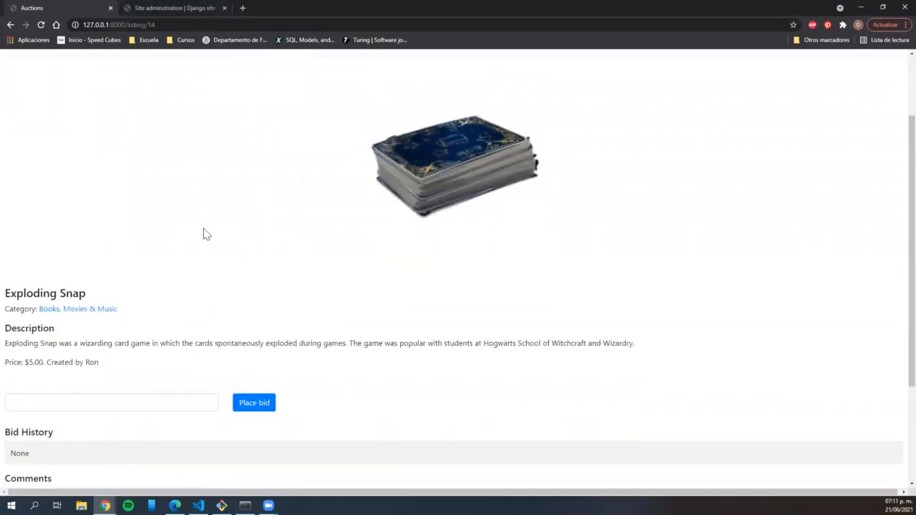
scroll(204, 234, "up", 2)
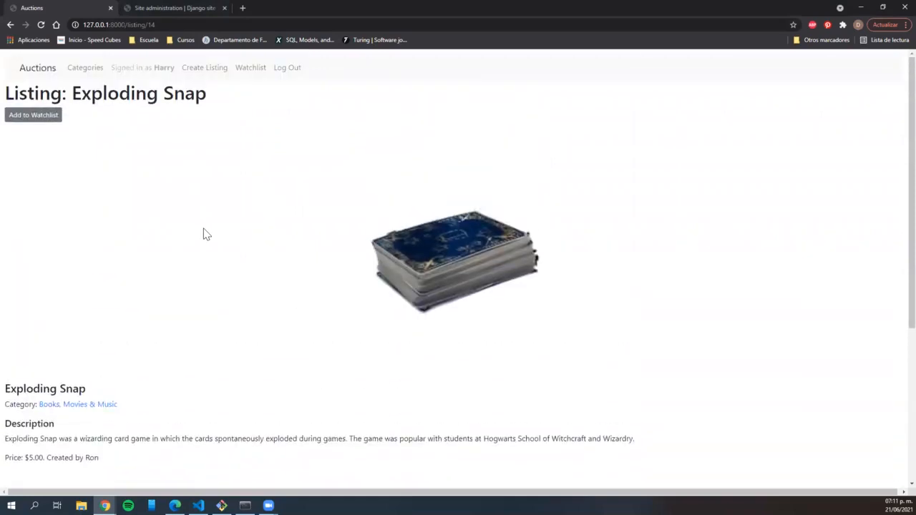
scroll(430, 254, "down", 2)
left_click_drag(19, 247, 75, 247)
double_click(41, 277)
left_click(57, 264)
key("alt+Left")
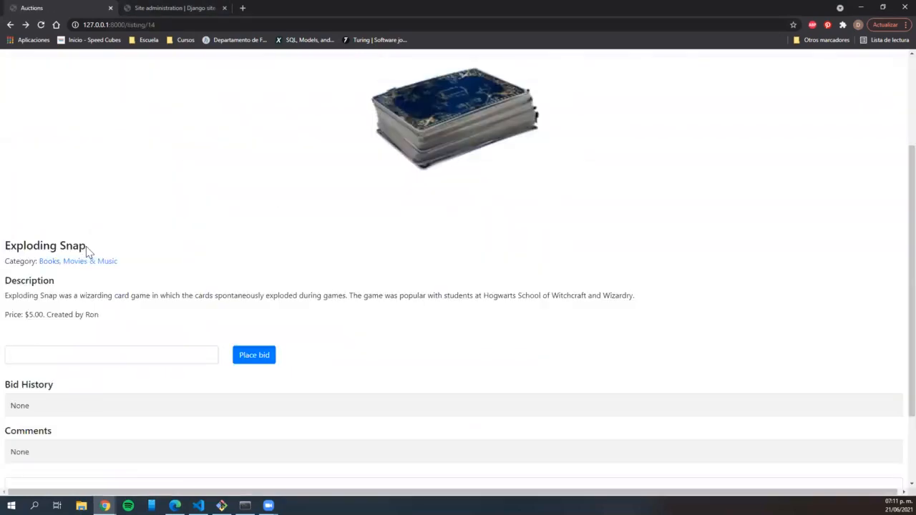
scroll(43, 215, "down", 2)
left_click_drag(12, 187, 100, 220)
left_click(64, 218)
left_click(103, 220)
scroll(103, 220, "down", 1)
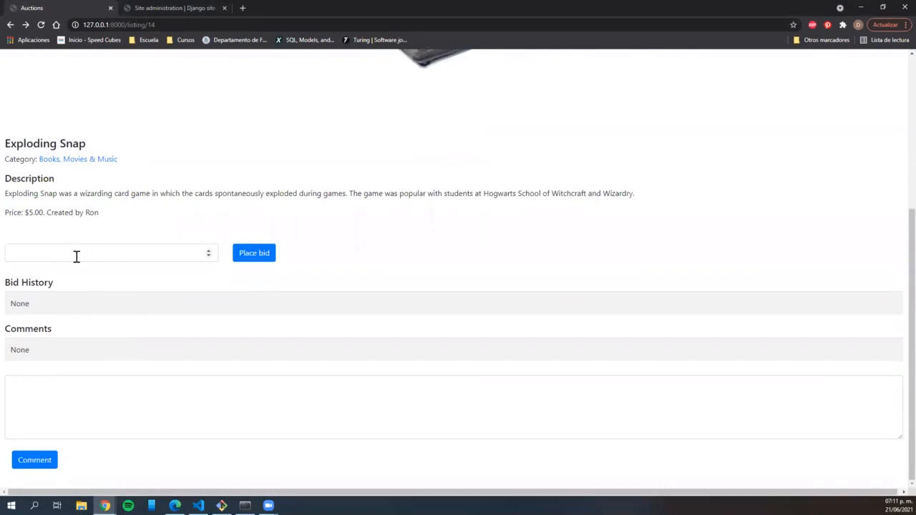
Try a bid of 4.88 on Exploding Snap and place a bid of 5.01
left_click(138, 259)
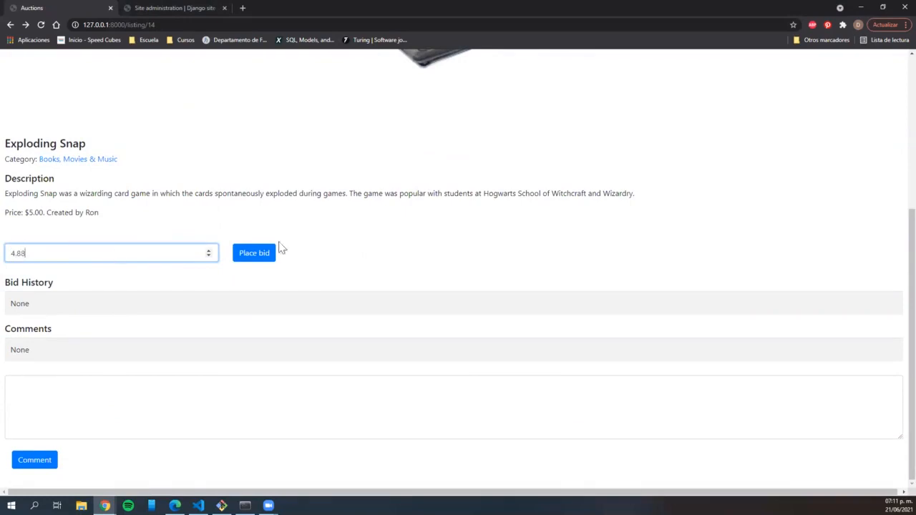
left_click(261, 253)
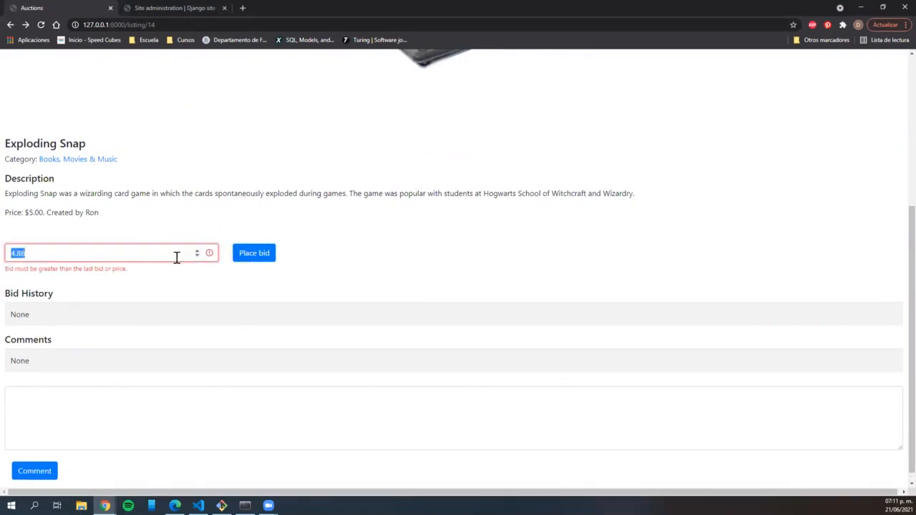
left_click(197, 254)
left_click(263, 255)
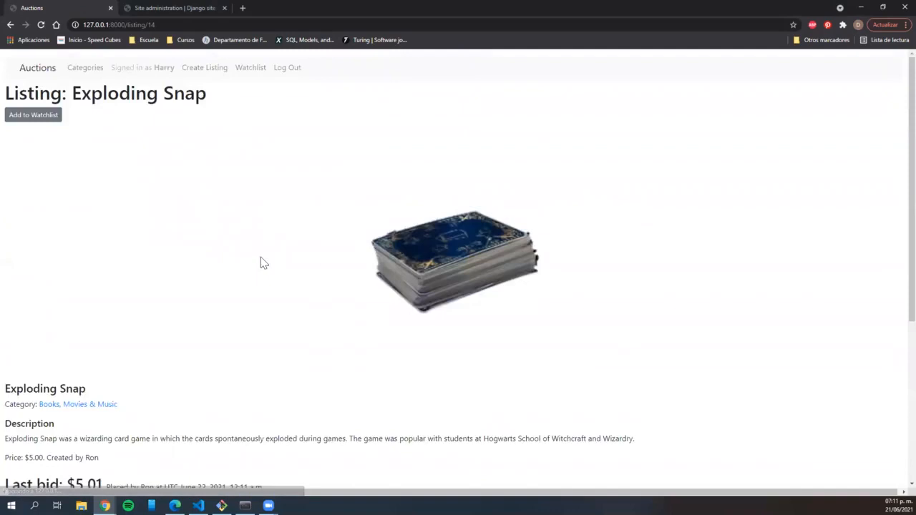
Post the comment "First comment" on the Exploding Snap listing
left_click(56, 390)
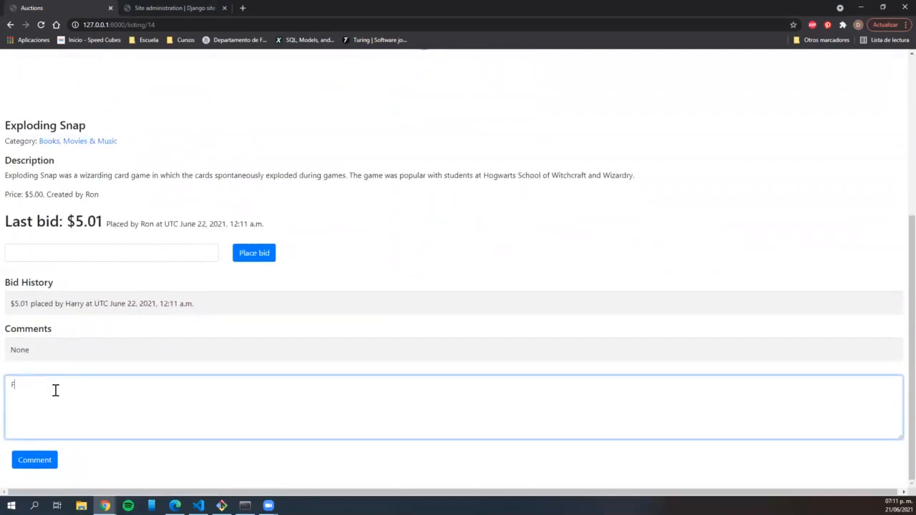
left_click(32, 461)
scroll(47, 415, "down", 4)
scroll(45, 376, "up", 4)
scroll(64, 143, "down", 1)
scroll(43, 107, "up", 2)
Return to the active listings and check the last comment and last bid in the Exploding Snap entry
left_click(23, 69)
scroll(159, 239, "down", 10)
left_click_drag(208, 264, 358, 262)
left_click(190, 261)
left_click_drag(186, 289, 251, 234)
left_click(351, 186)
Switch to the Edge window with the auction site and check which account is signed in
left_click(860, 7)
scroll(548, 118, "up", 5)
scroll(548, 118, "up", 3)
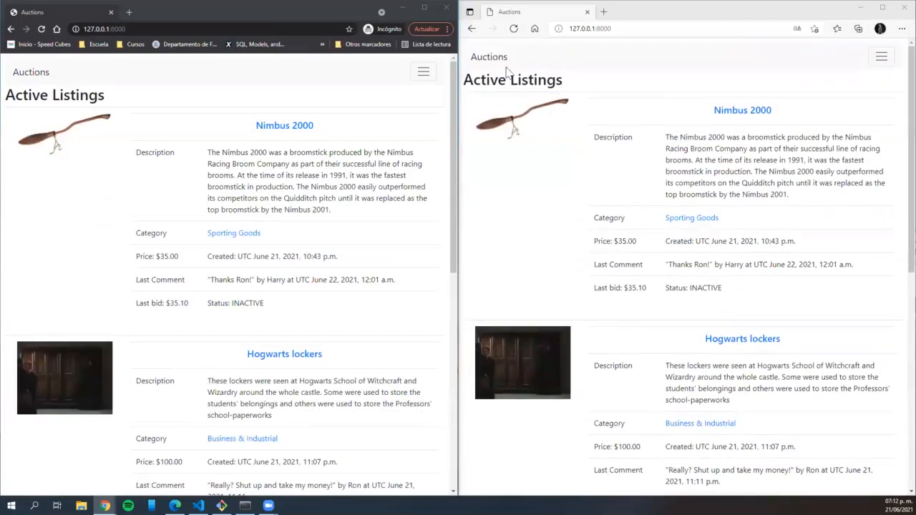
left_click(880, 58)
Open the Exploding Snap listing from the second account and place a bid of 5.02
scroll(566, 225, "down", 10)
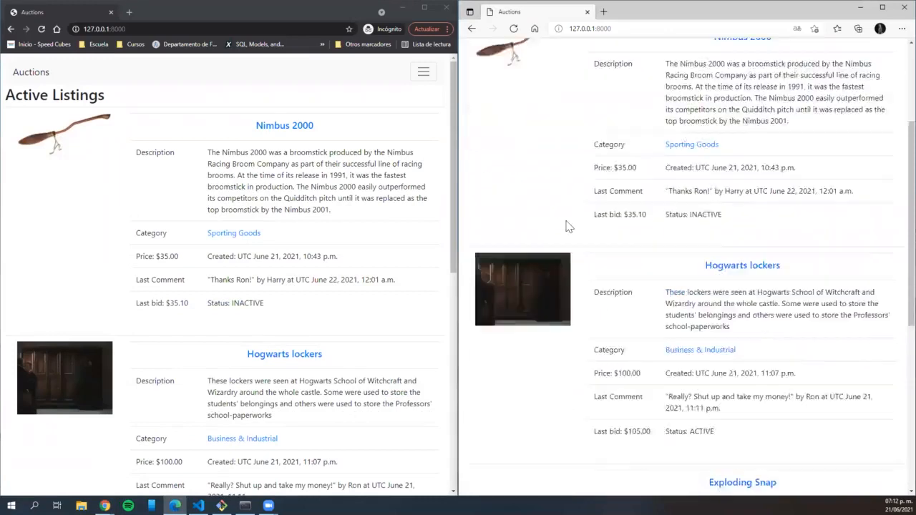
left_click(761, 129)
left_click(552, 253)
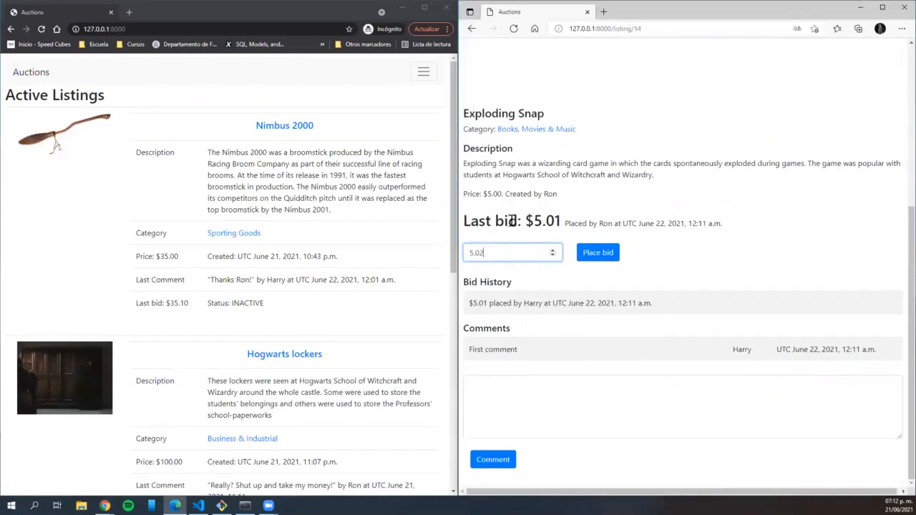
left_click_drag(508, 220, 566, 225)
left_click(598, 253)
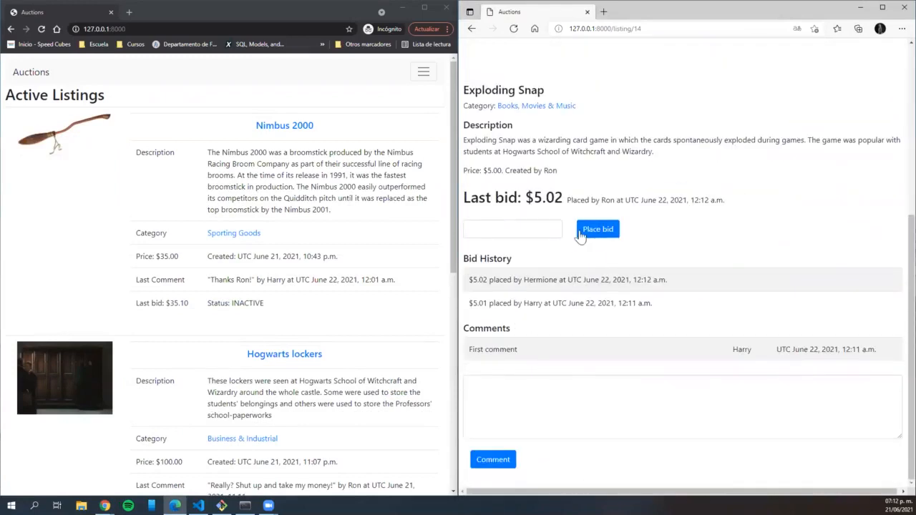
In the incognito Chrome window, check the signed-in account and review the bids and comments on its Exploding Snap listing
left_click(423, 71)
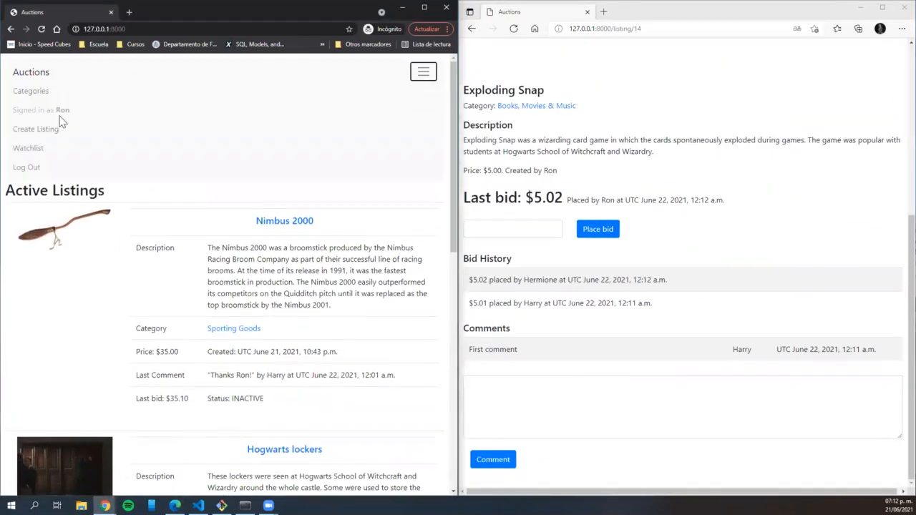
left_click(423, 72)
scroll(286, 179, "down", 6)
left_click(283, 141)
scroll(216, 247, "down", 3)
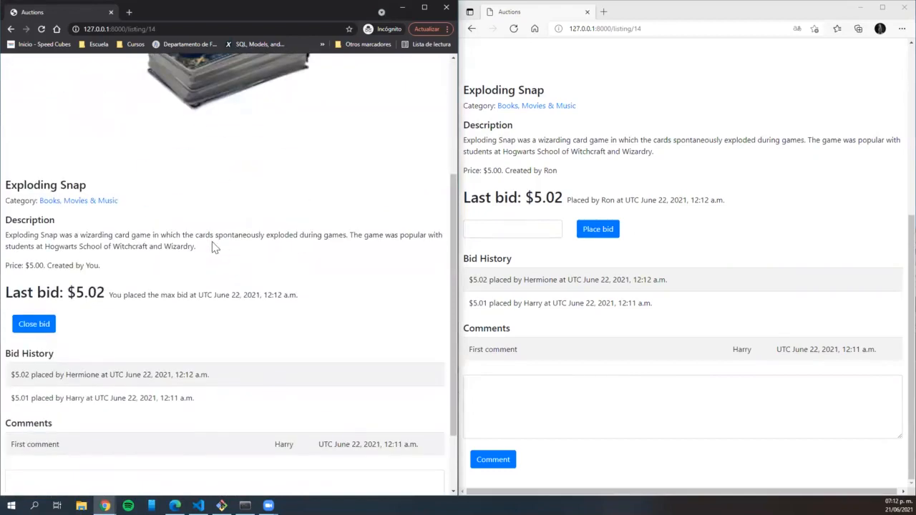
scroll(757, 268, "up", 5)
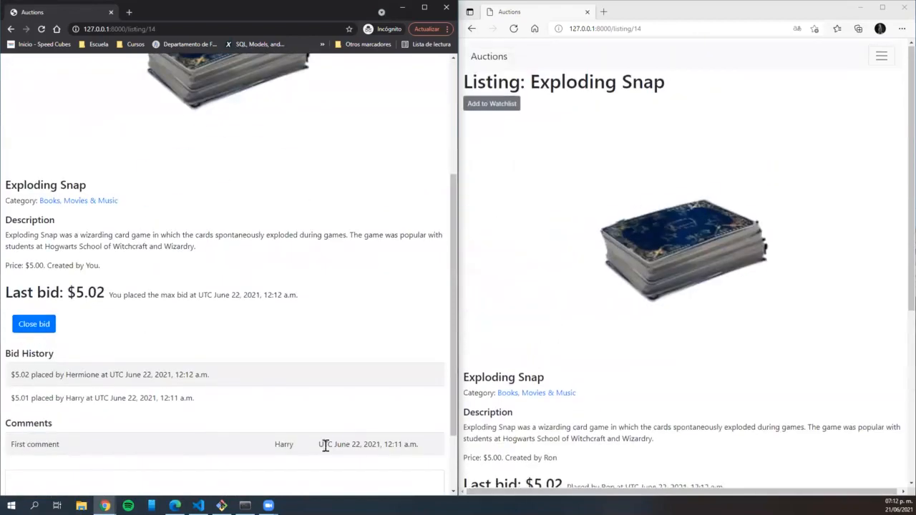
Switch to the regular Chrome window, open the Exploding Snap listing and try to place a bid of 5.03 while signed out
left_click(105, 505)
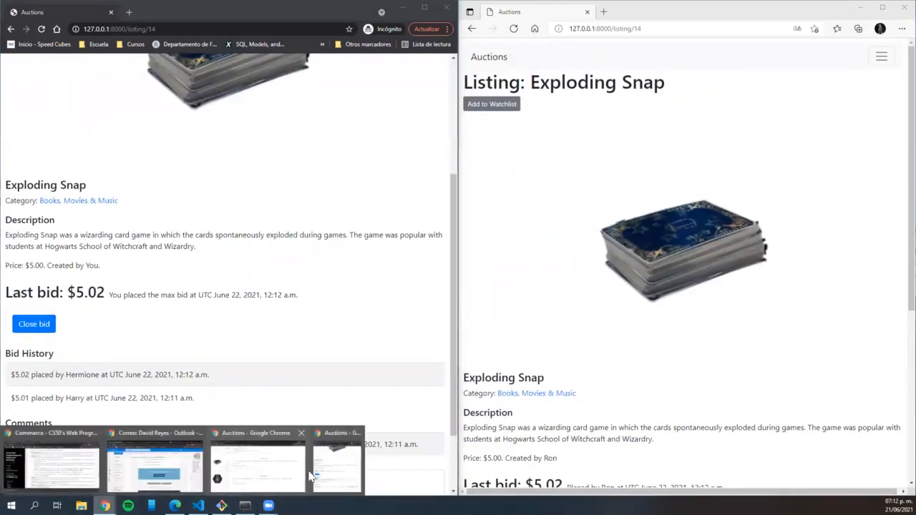
left_click(274, 463)
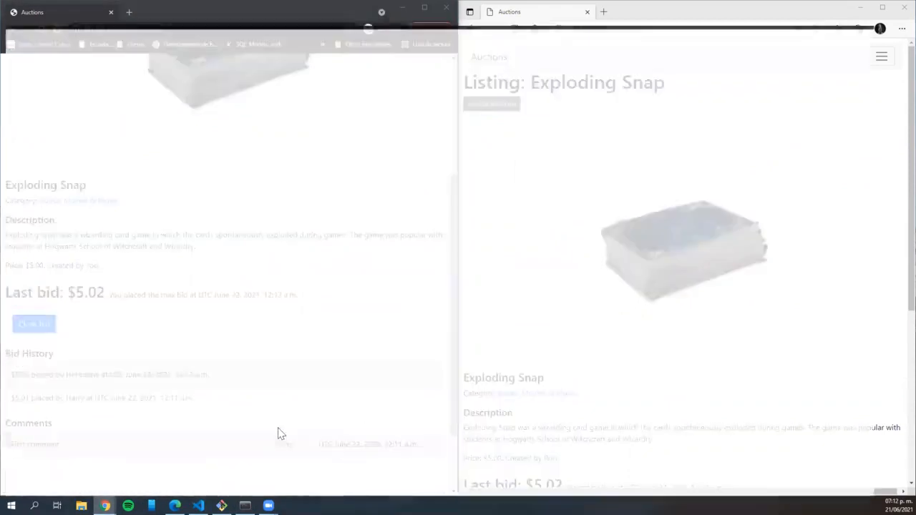
scroll(205, 155, "down", 3)
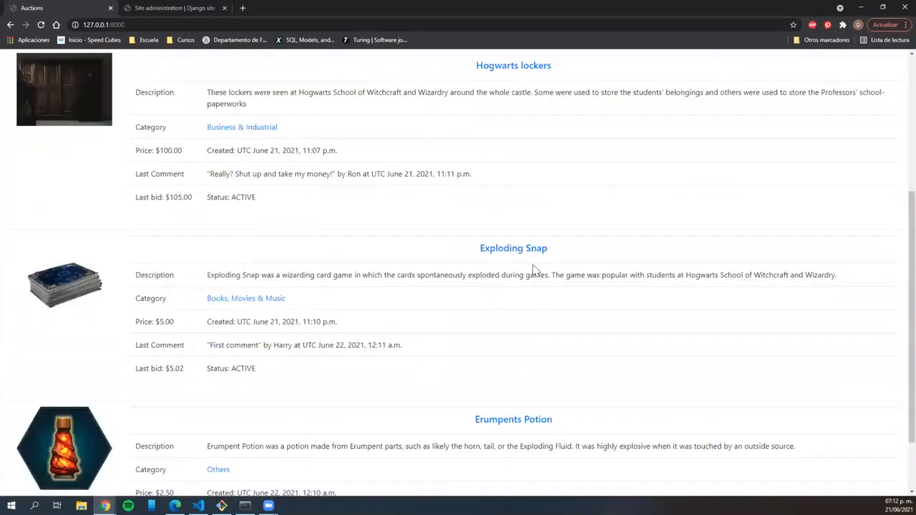
left_click(522, 239)
scroll(212, 279, "down", 3)
left_click(209, 262)
type("5.03")
left_click(261, 266)
Log in with the prefilled account on the login page and minimize that Chrome window
left_click(15, 166)
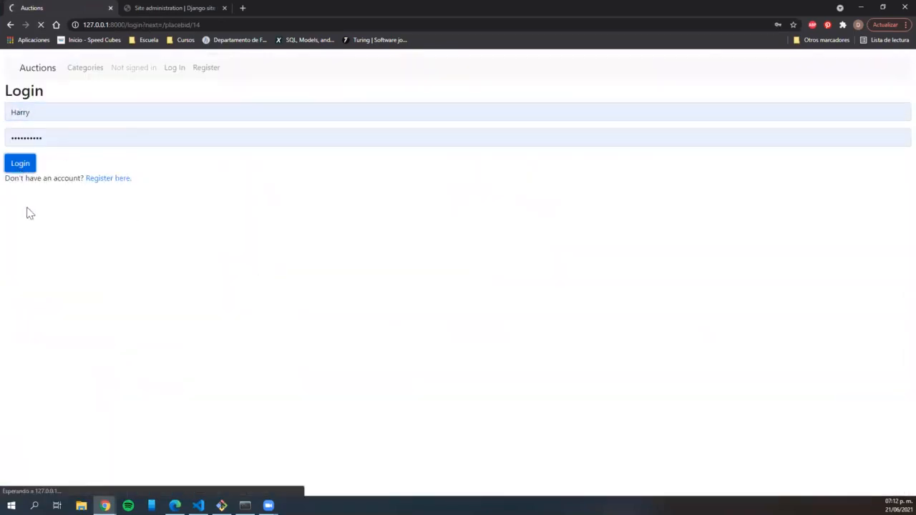
scroll(100, 307, "down", 5)
left_click(861, 7)
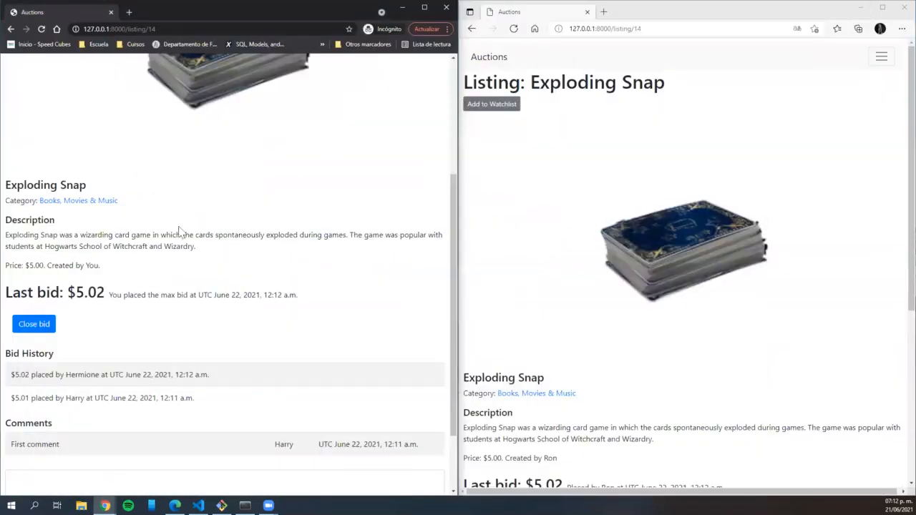
In the incognito Chrome window, close the bidding on the Exploding Snap listing as its creator
scroll(91, 313, "up", 2)
scroll(43, 272, "down", 3)
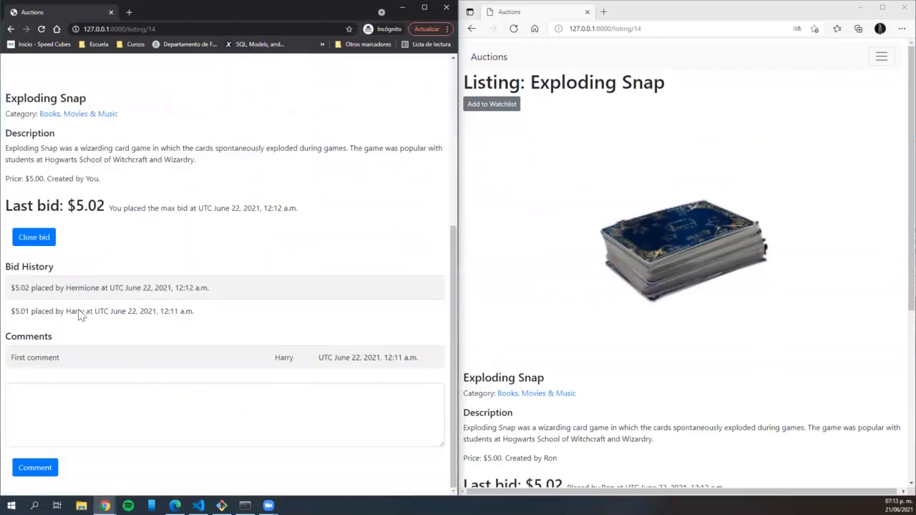
left_click(35, 238)
scroll(48, 280, "down", 1)
scroll(64, 290, "up", 1)
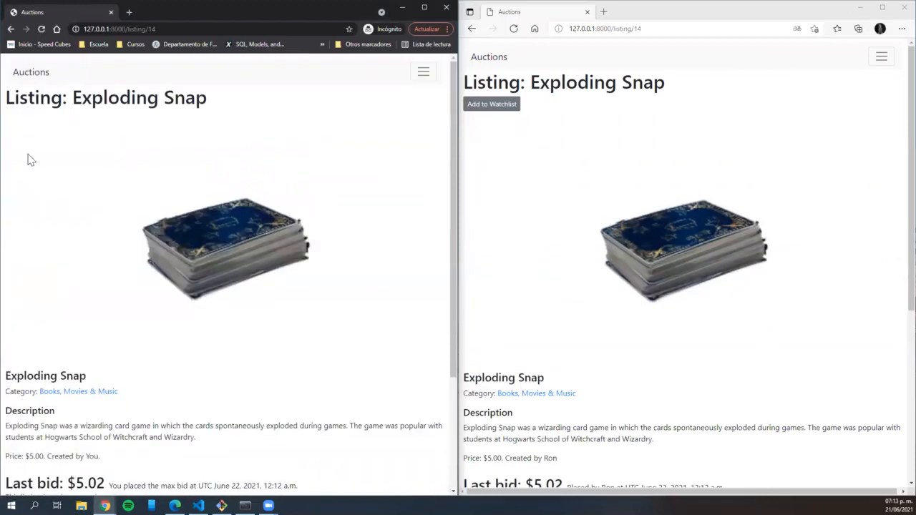
Check the auction result of the closed Exploding Snap listing in both the creator's incognito window and the bidder's Edge window
scroll(79, 299, "down", 2)
left_click_drag(23, 345, 98, 364)
left_click(131, 348)
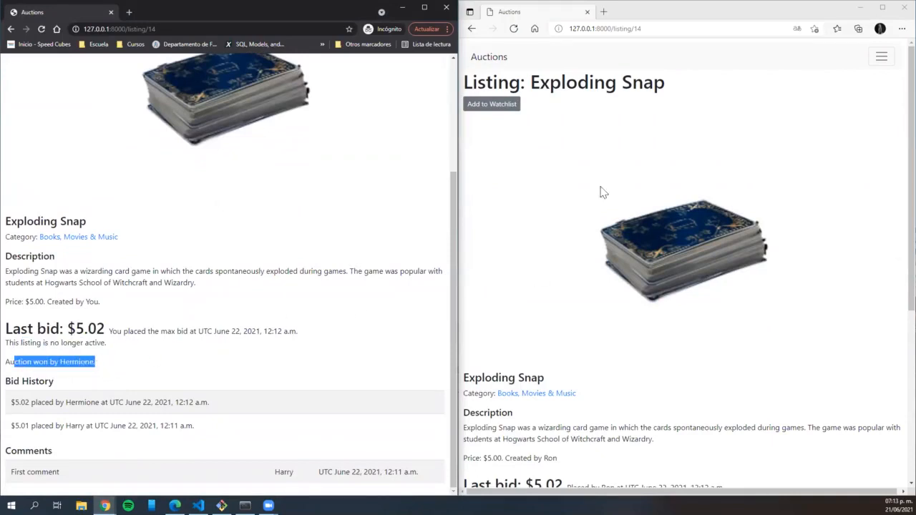
left_click(483, 162)
scroll(521, 127, "down", 3)
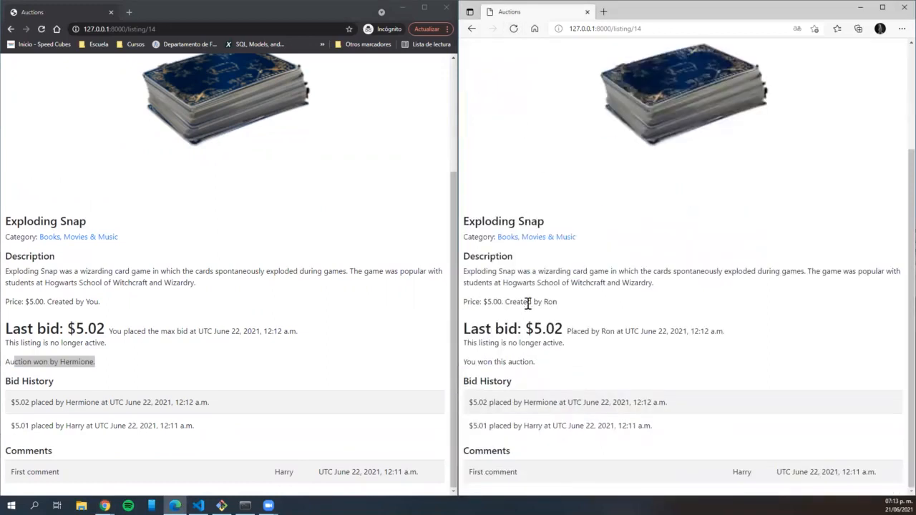
left_click_drag(539, 370, 460, 367)
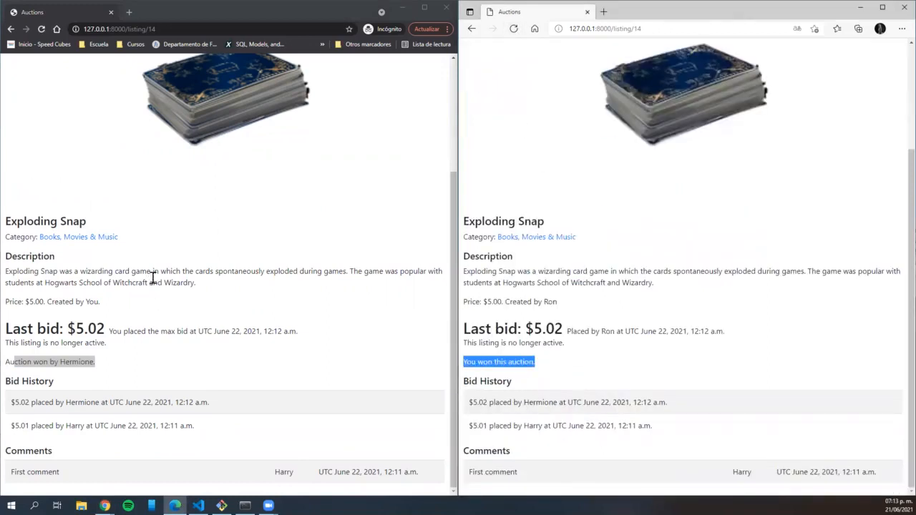
left_click(177, 274)
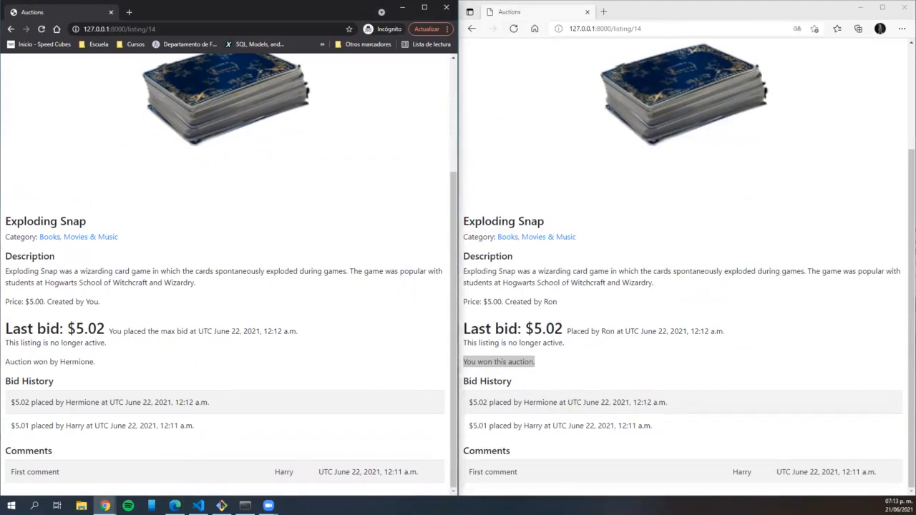
Return to the active listings in the incognito window and look over the entries and navigation options
scroll(177, 164, "up", 3)
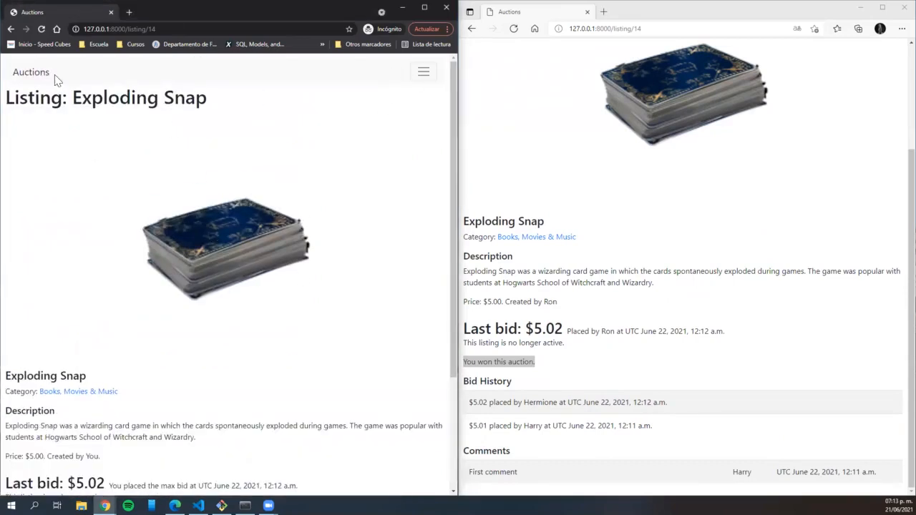
left_click(26, 75)
scroll(95, 153, "down", 5)
scroll(95, 153, "up", 5)
left_click(424, 72)
left_click(423, 73)
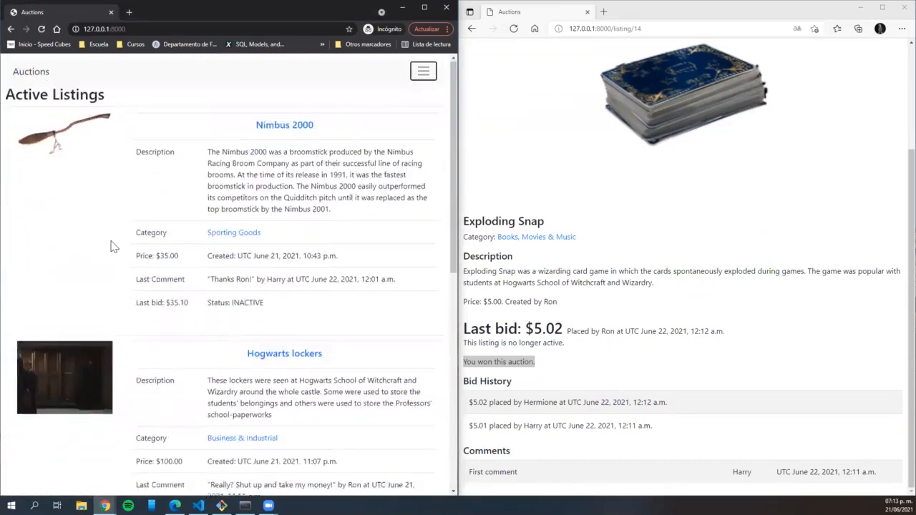
Open the Erumpents Potion listing and add it to the watchlist
scroll(321, 349, "down", 10)
left_click(284, 319)
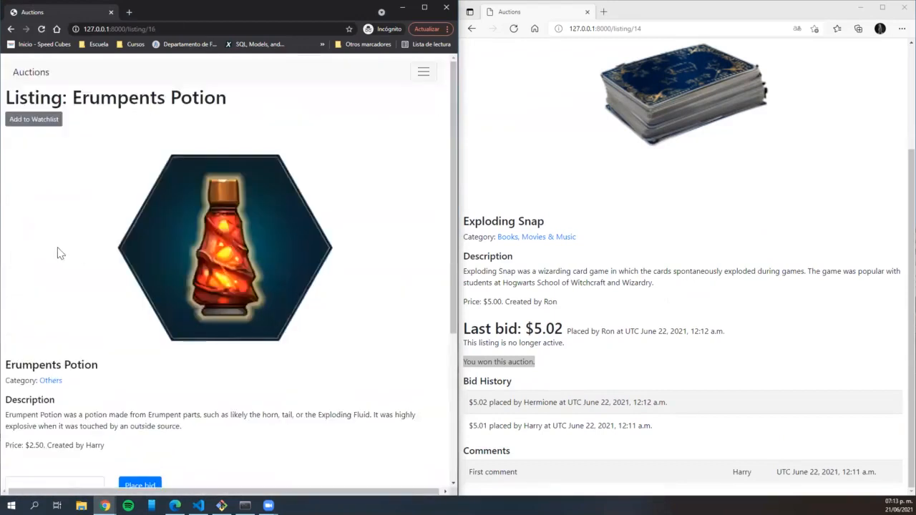
scroll(57, 258, "down", 2)
scroll(71, 299, "up", 2)
left_click(37, 119)
Open the watchlist and check its Erumpents Potion entry
left_click(425, 74)
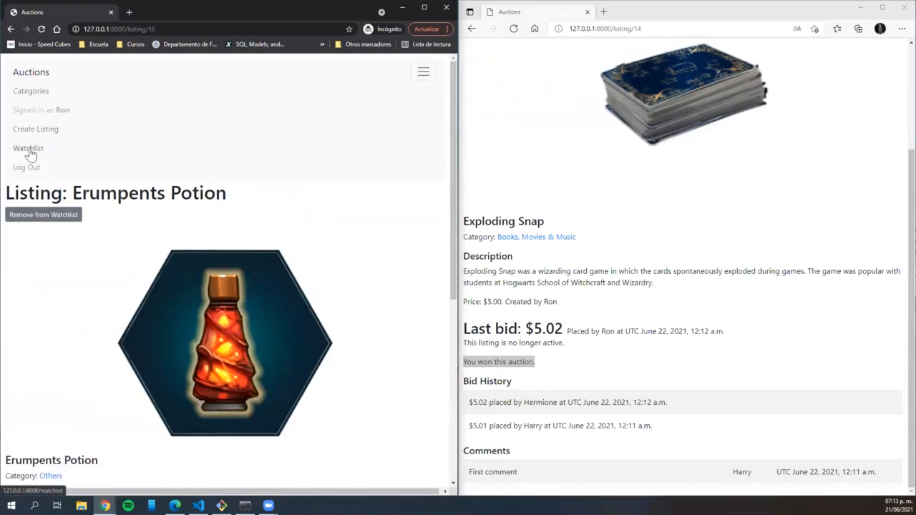
left_click(29, 150)
left_click(431, 71)
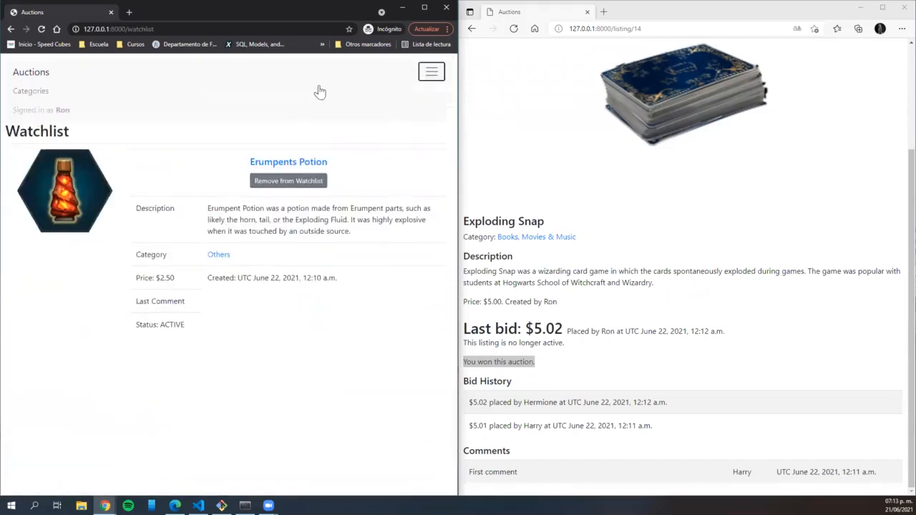
Open the Hogwarts lockers listing from the active listings and add it to the watchlist
left_click(40, 85)
scroll(243, 256, "down", 1)
left_click(247, 258)
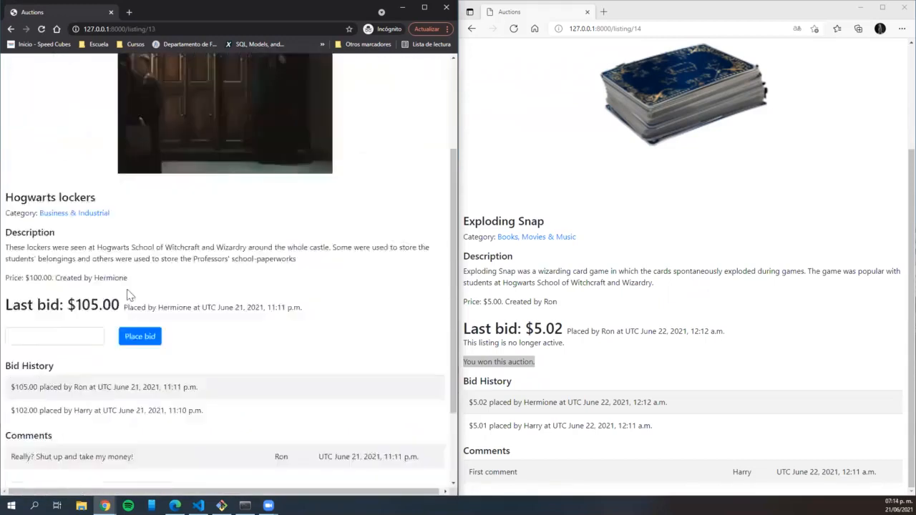
scroll(107, 297, "down", 1)
scroll(85, 304, "up", 2)
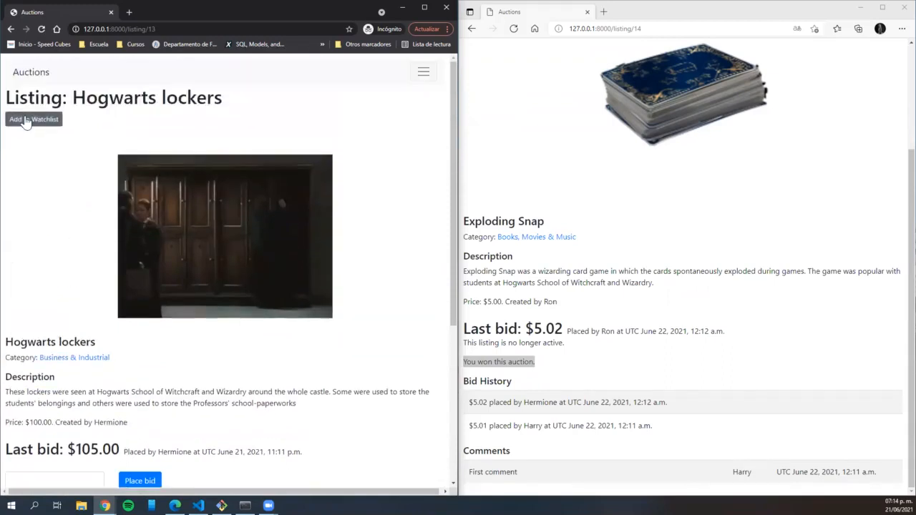
Review the watchlist entries and remove Erumpents Potion from the watchlist
left_click(423, 71)
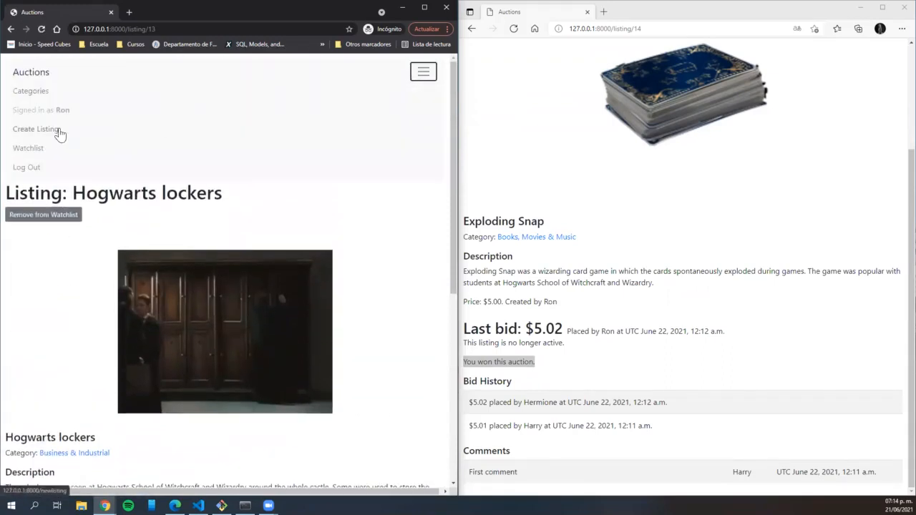
left_click(29, 149)
scroll(147, 276, "down", 1)
scroll(186, 322, "up", 1)
scroll(184, 305, "down", 1)
scroll(244, 207, "up", 1)
left_click(288, 148)
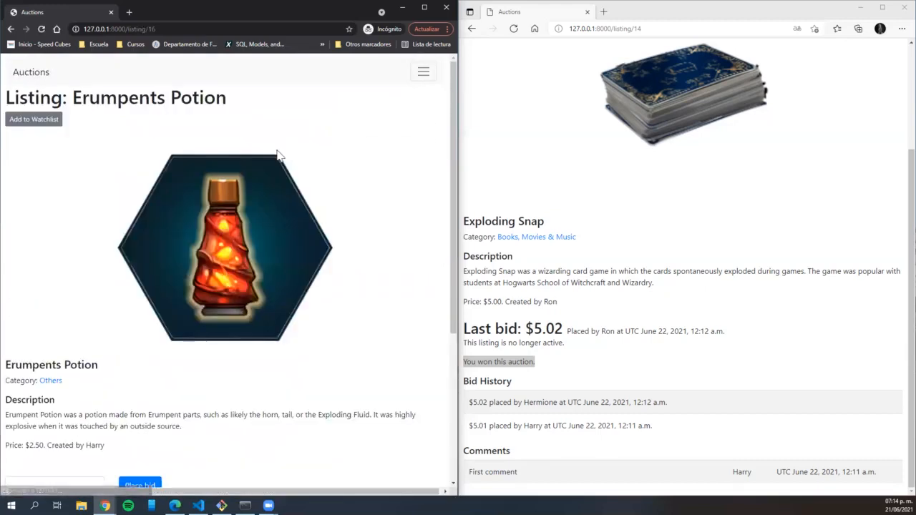
Reopen the watchlist and remove the Hogwarts lockers listing from it
left_click(423, 72)
left_click(87, 147)
left_click(289, 125)
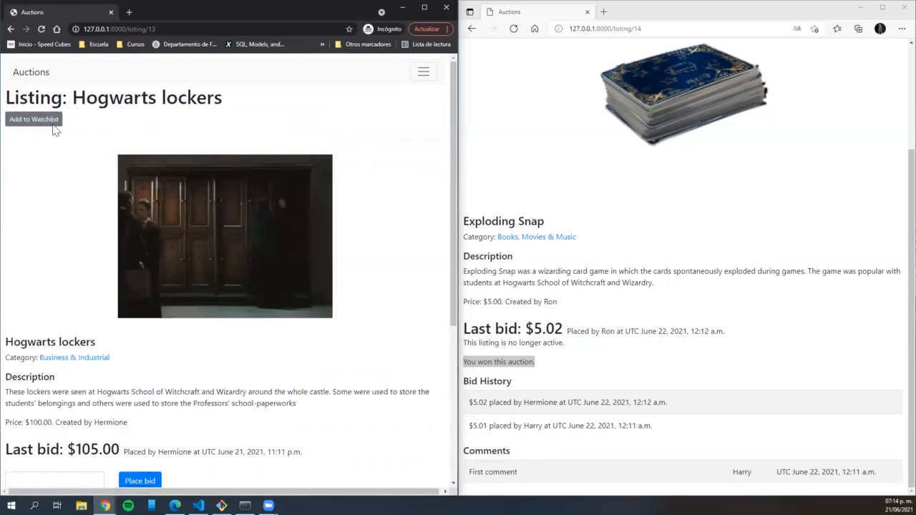
left_click(53, 122)
In the Edge window, view the categories, return to the active listings and open the closed Exploding Snap listing
scroll(587, 121, "up", 3)
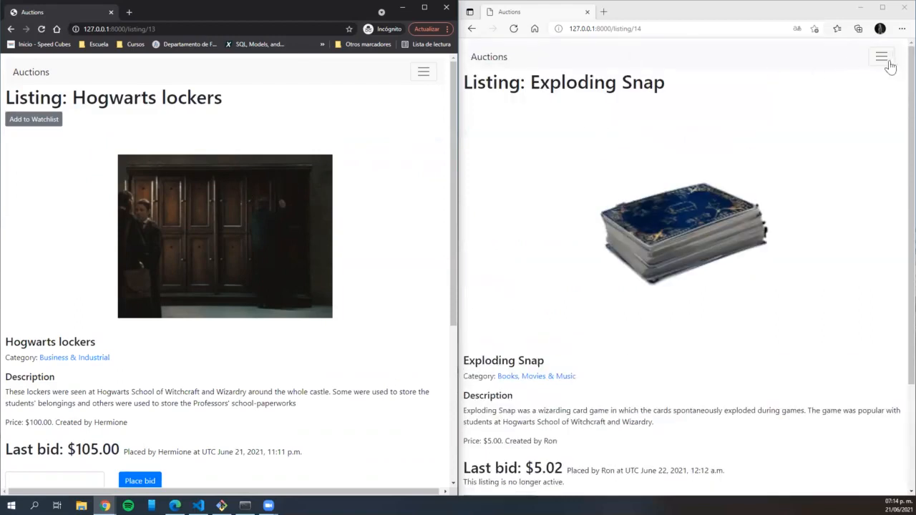
left_click(881, 56)
left_click(489, 75)
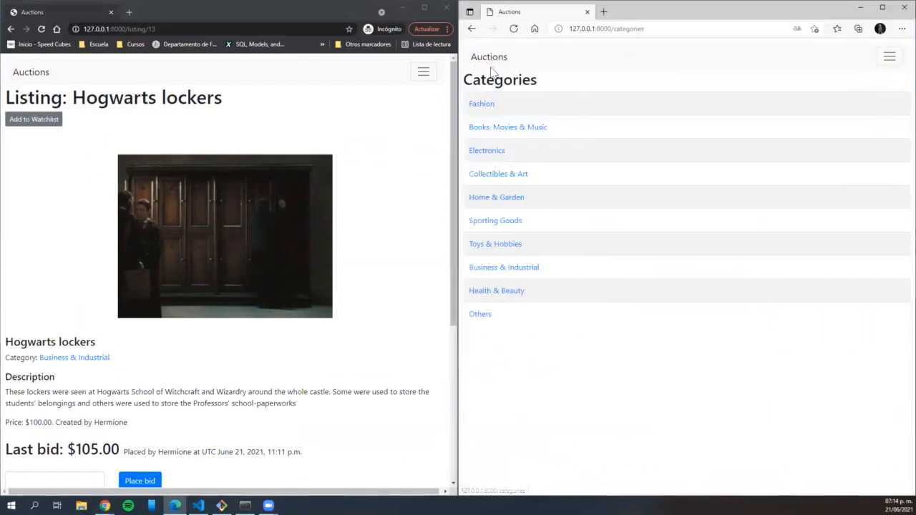
left_click(489, 58)
scroll(579, 243, "down", 6)
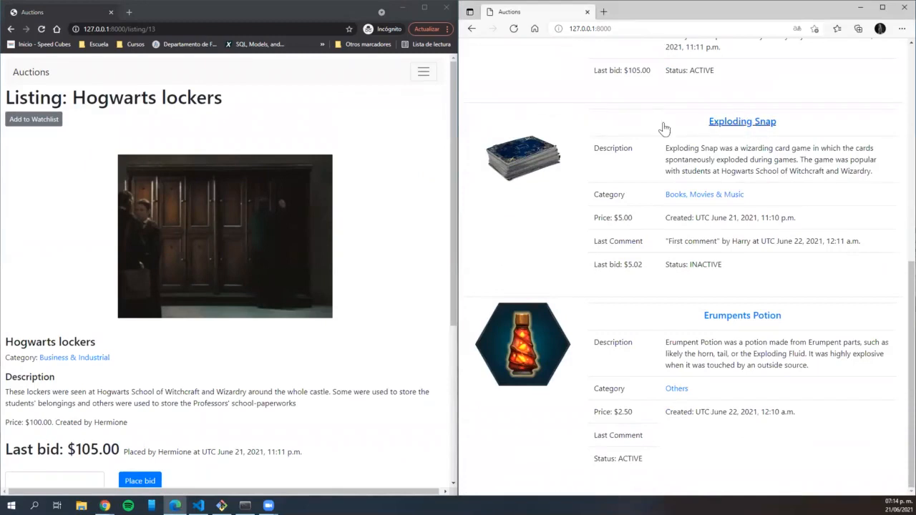
left_click(742, 121)
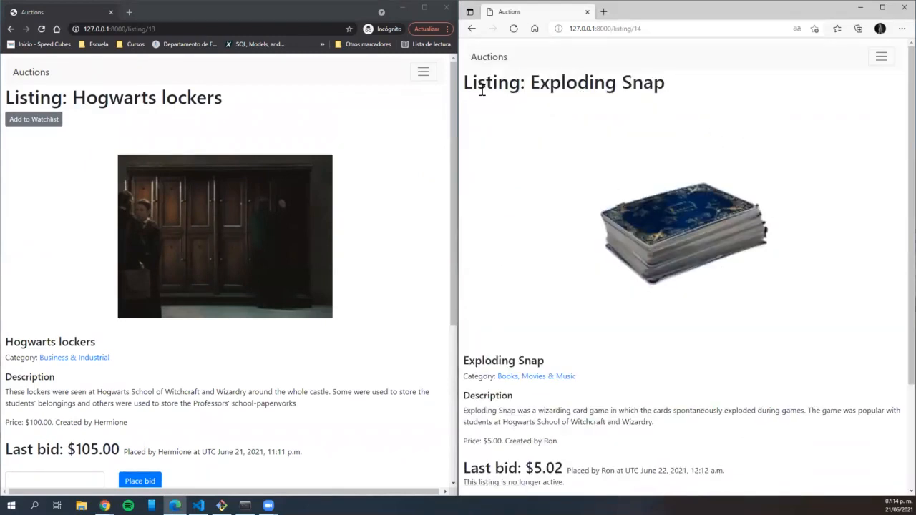
Check which account is signed in and open the categories page in both the incognito Chrome and Edge windows
left_click(68, 362)
left_click(29, 72)
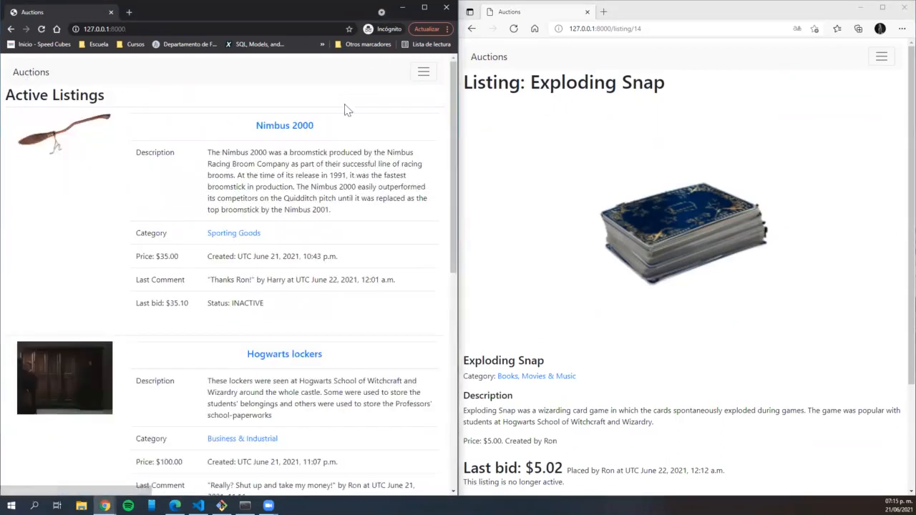
left_click(423, 72)
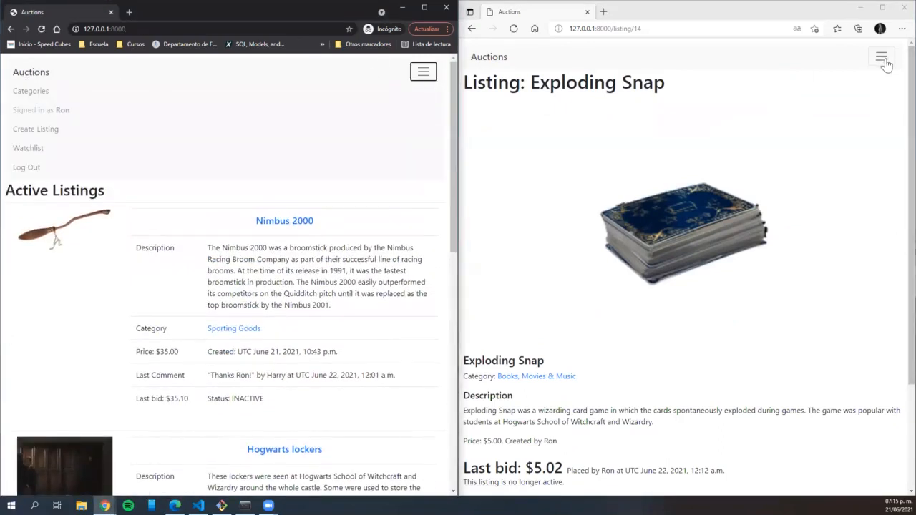
left_click(882, 57)
left_click(29, 91)
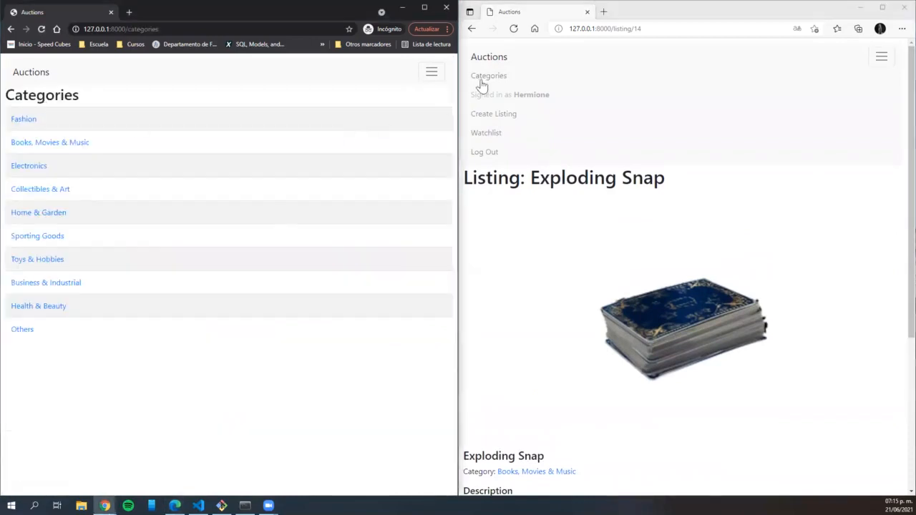
left_click(481, 75)
Browse the Electronics and Others categories in the incognito Chrome window, ending on Others
left_click(22, 331)
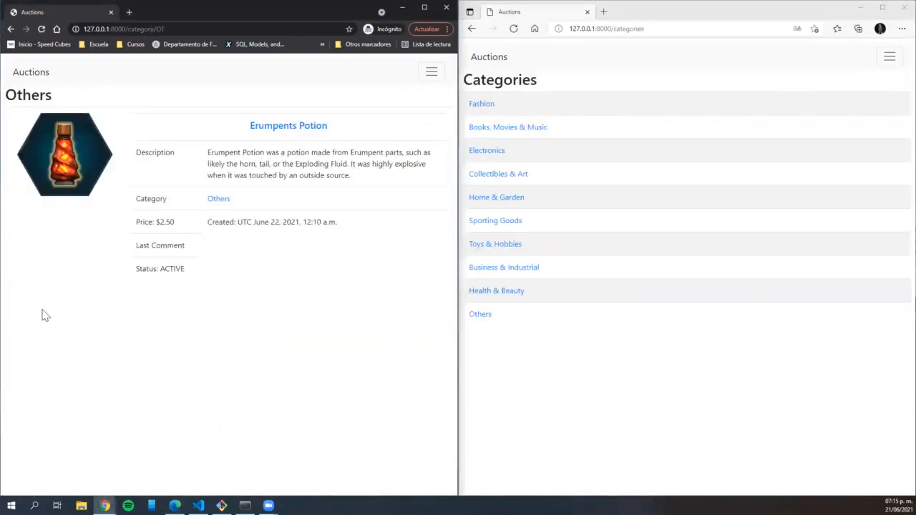
key("alt+Left")
left_click(41, 170)
key("alt+Left")
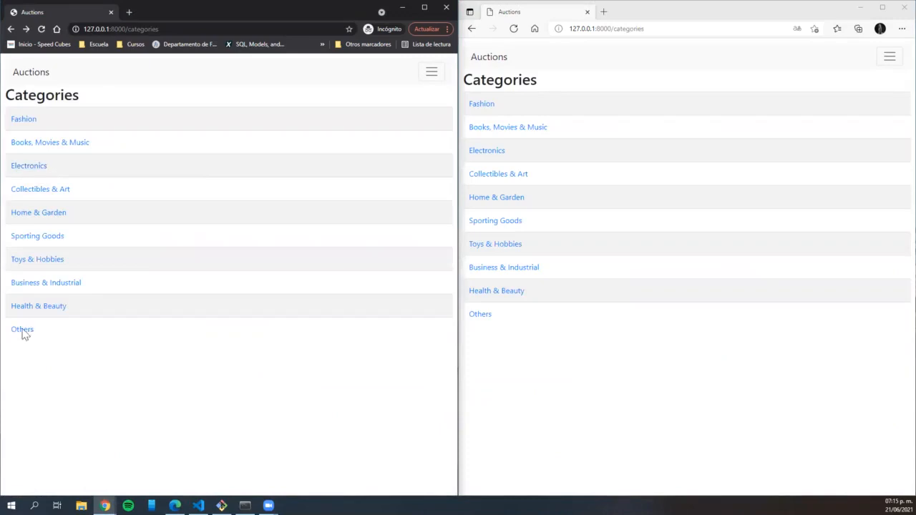
left_click(23, 327)
In the Edge window, open Erumpents Potion from the active listings and view the other listings in its Others category
left_click(489, 63)
scroll(616, 150, "down", 6)
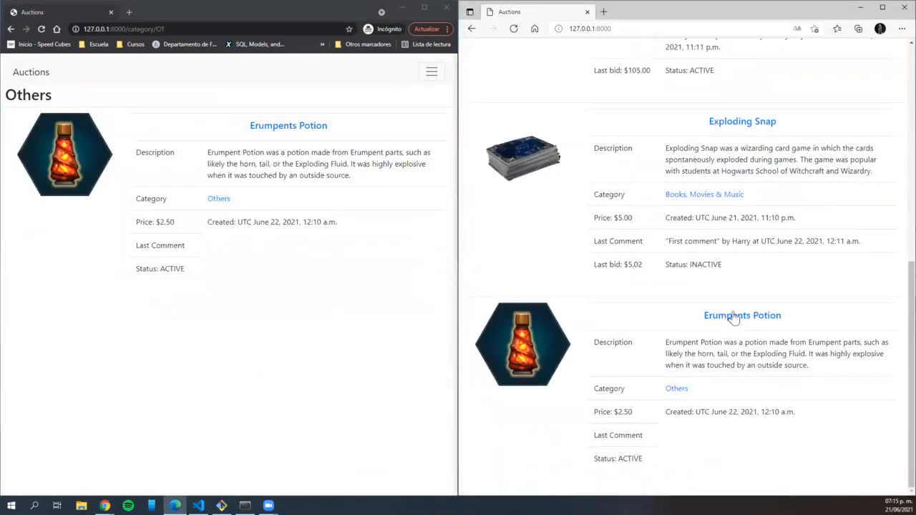
left_click(738, 315)
scroll(590, 321, "down", 3)
left_click(503, 149)
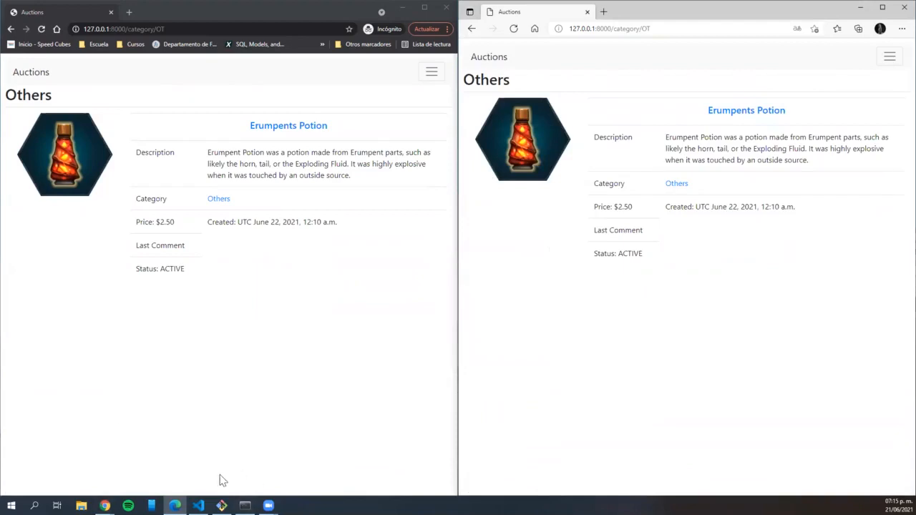
In the regular Chrome window, log in to Django administration with the saved administrator username and password, and go to the site administration home
mouse_move(105, 506)
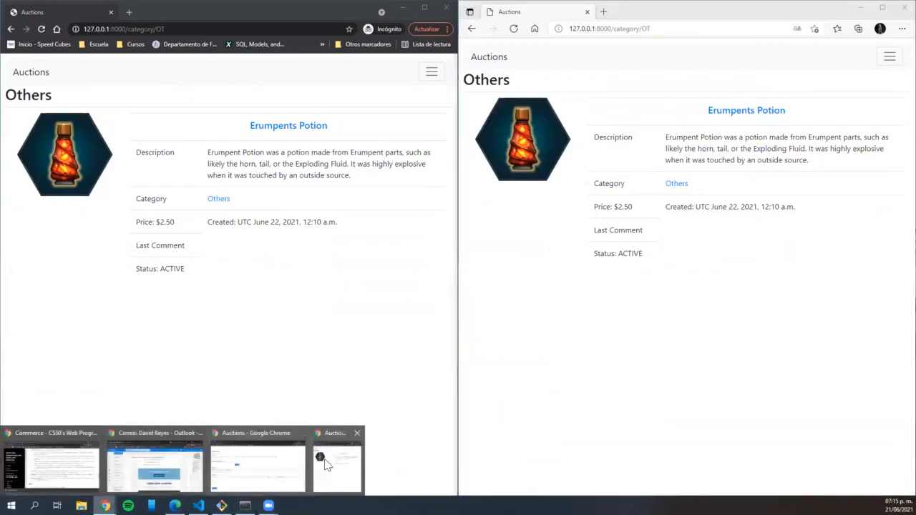
left_click(261, 458)
left_click(28, 126)
left_click(405, 197)
left_click(406, 251)
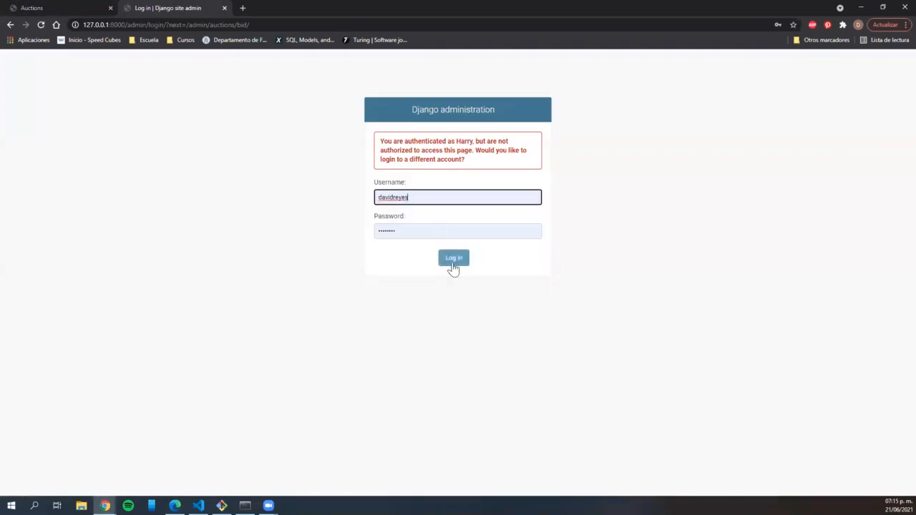
left_click(452, 269)
left_click(28, 81)
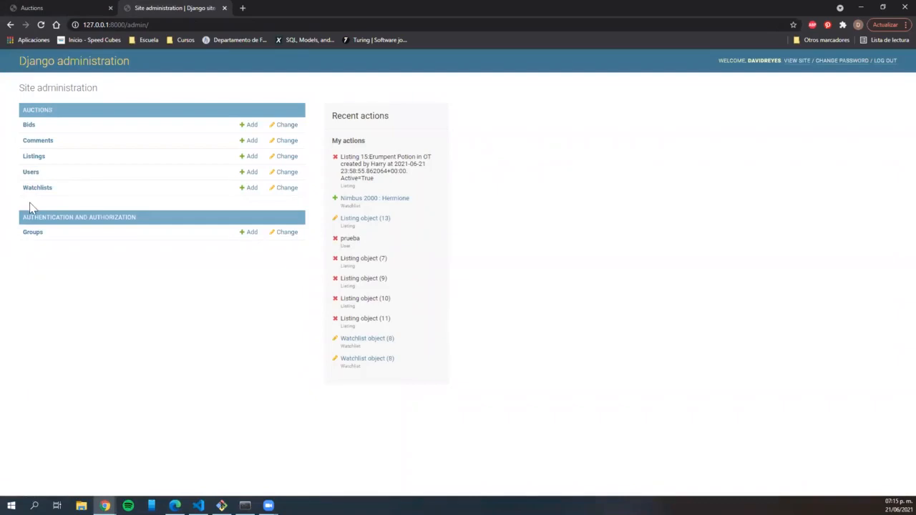
Examine the recorded bids in the admin, highlighting the latest bid on Exploding Snap, and return to the site administration home
left_click(29, 126)
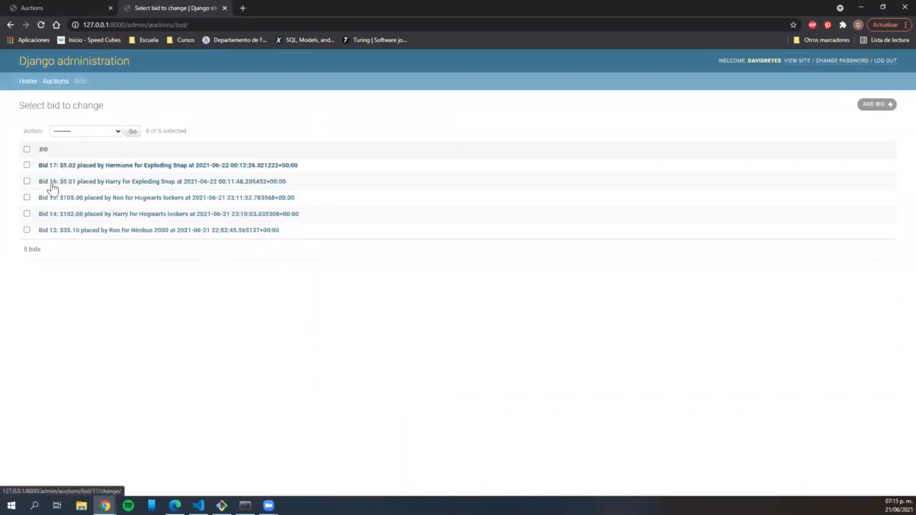
left_click_drag(104, 166, 322, 165)
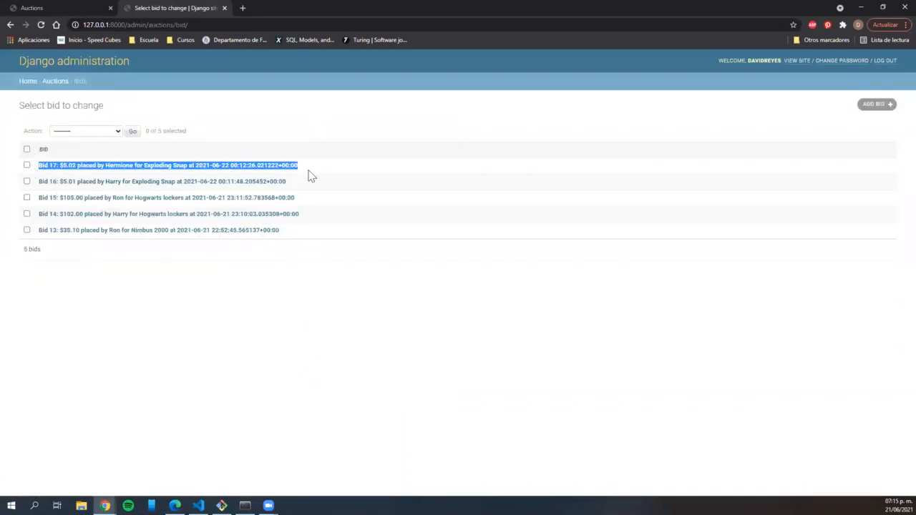
left_click(316, 178)
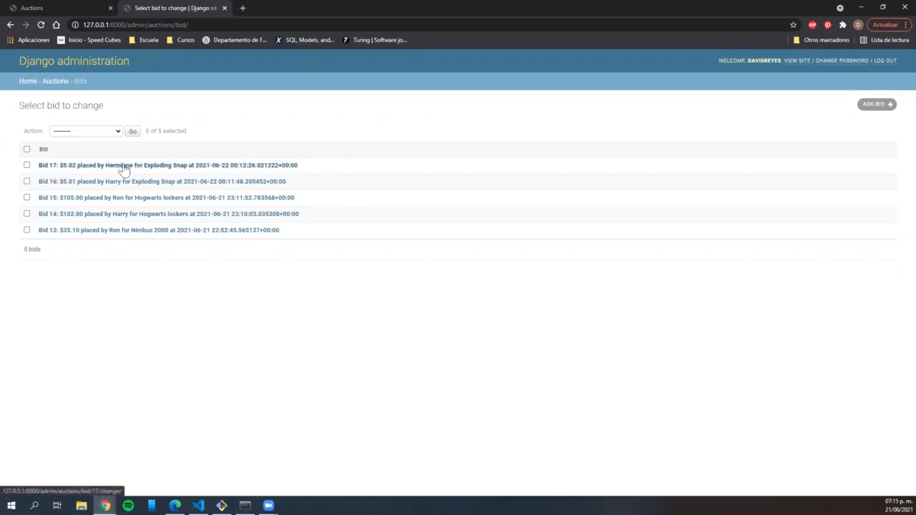
left_click(26, 82)
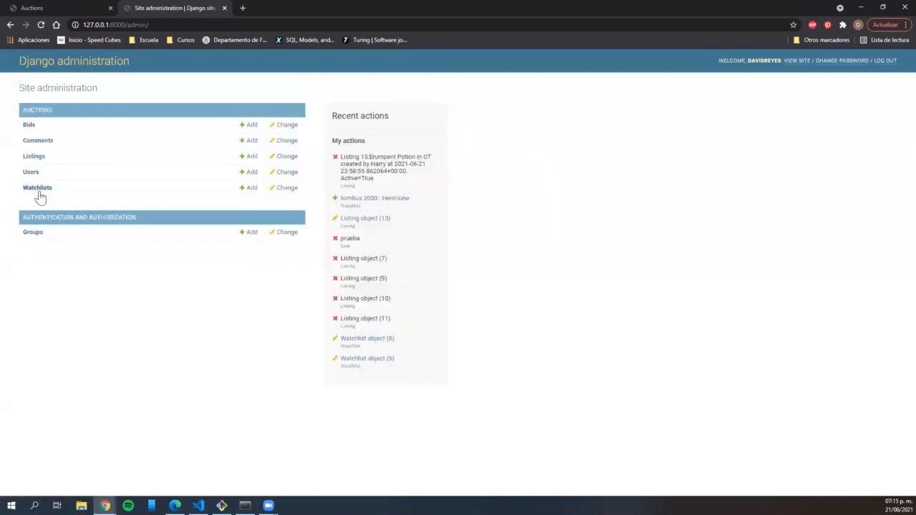
Open the watchlists in the admin and examine the existing Hogwarts lockers entry
left_click(31, 188)
left_click_drag(116, 166, 39, 167)
left_click(79, 191)
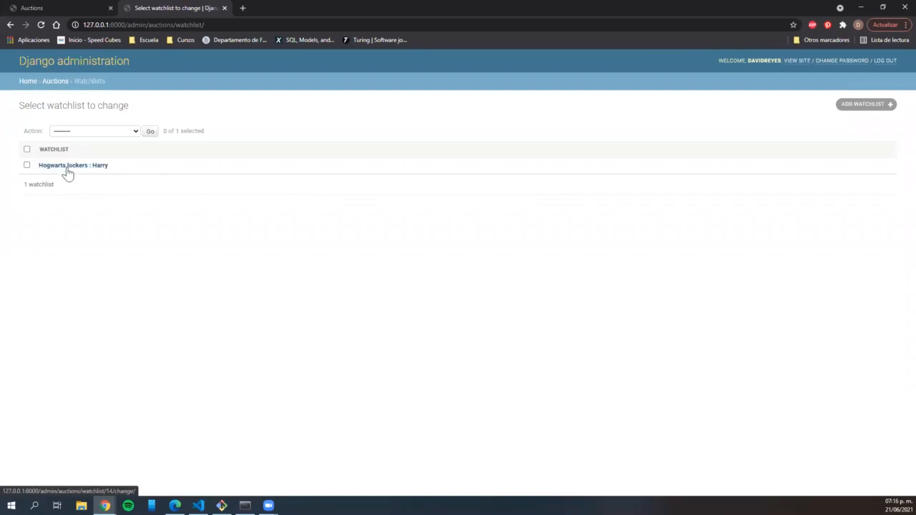
Add and save a watchlist entry with user Hermione and listing 16, Erumpents Potion
left_click(127, 133)
left_click(863, 104)
left_click(128, 132)
left_click(132, 158)
left_click(147, 159)
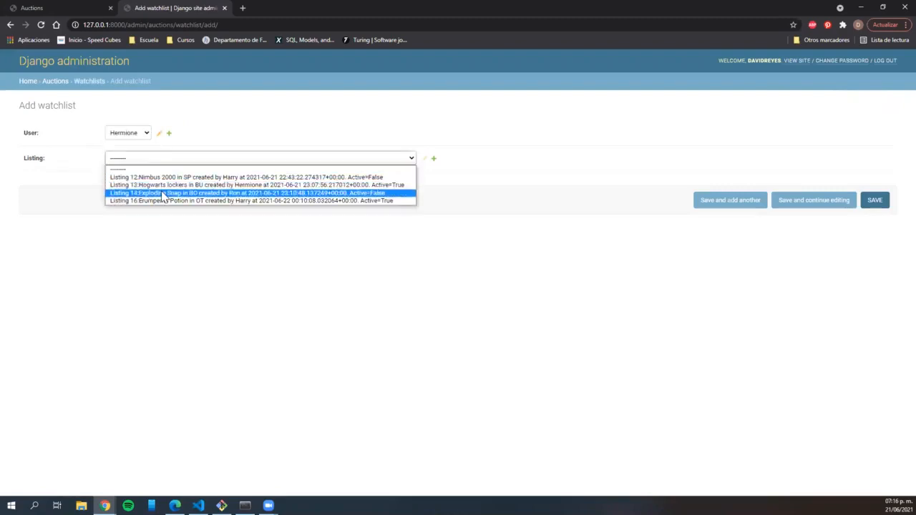
left_click(164, 201)
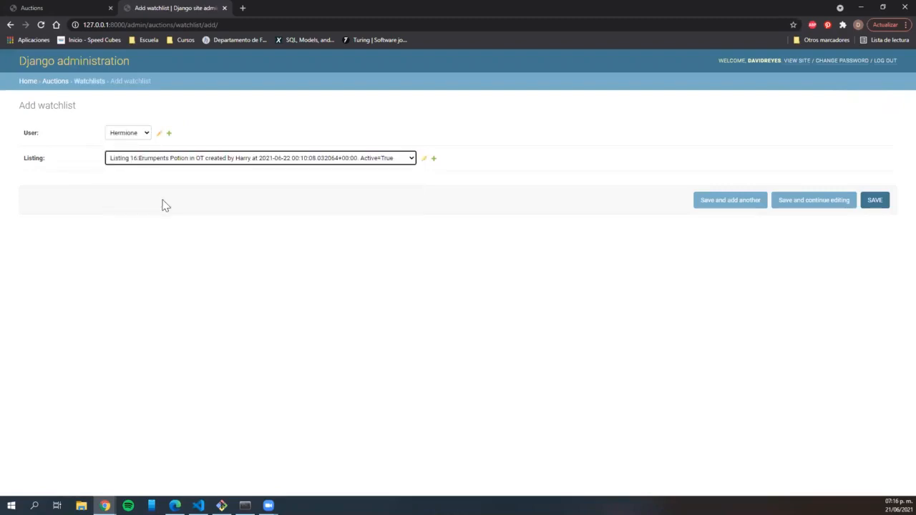
left_click(383, 159)
left_click(392, 201)
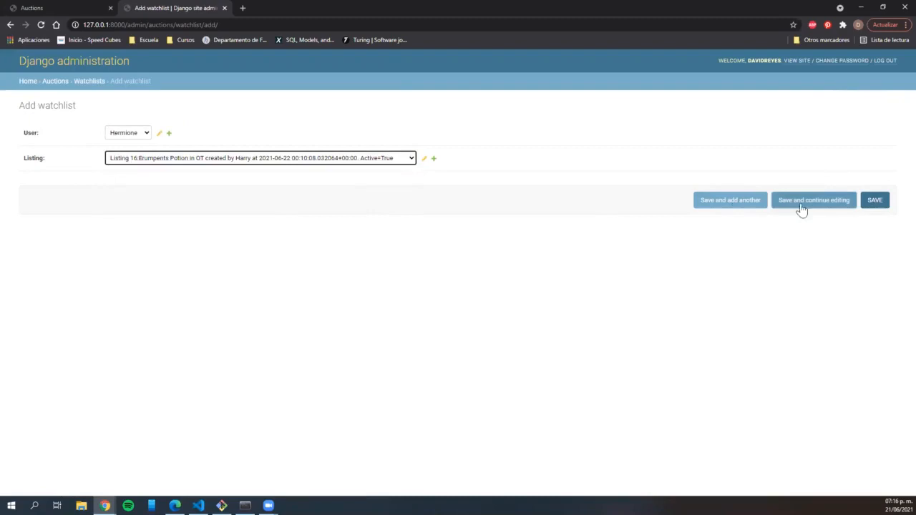
left_click(865, 204)
Switch to the auction site from the admin and open the active listings page from the Exploding Snap listing
left_click(54, 8)
scroll(193, 429, "up", 5)
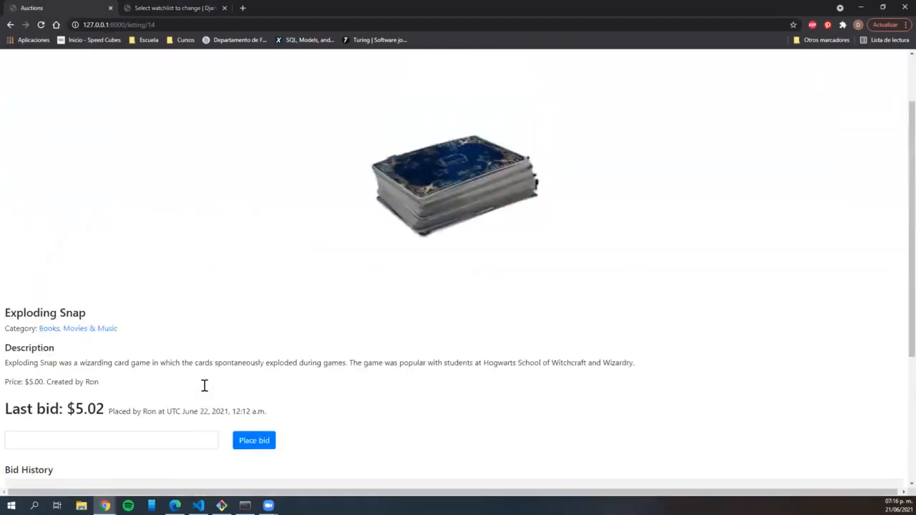
left_click(38, 67)
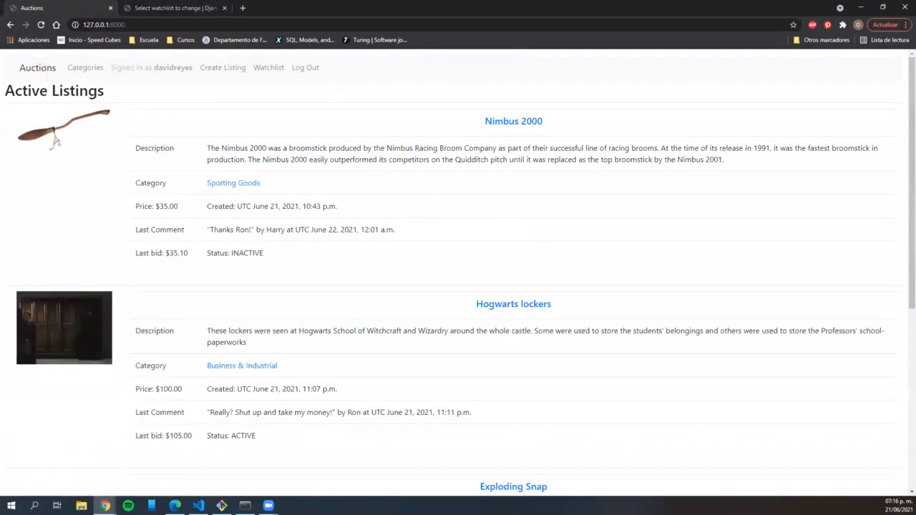